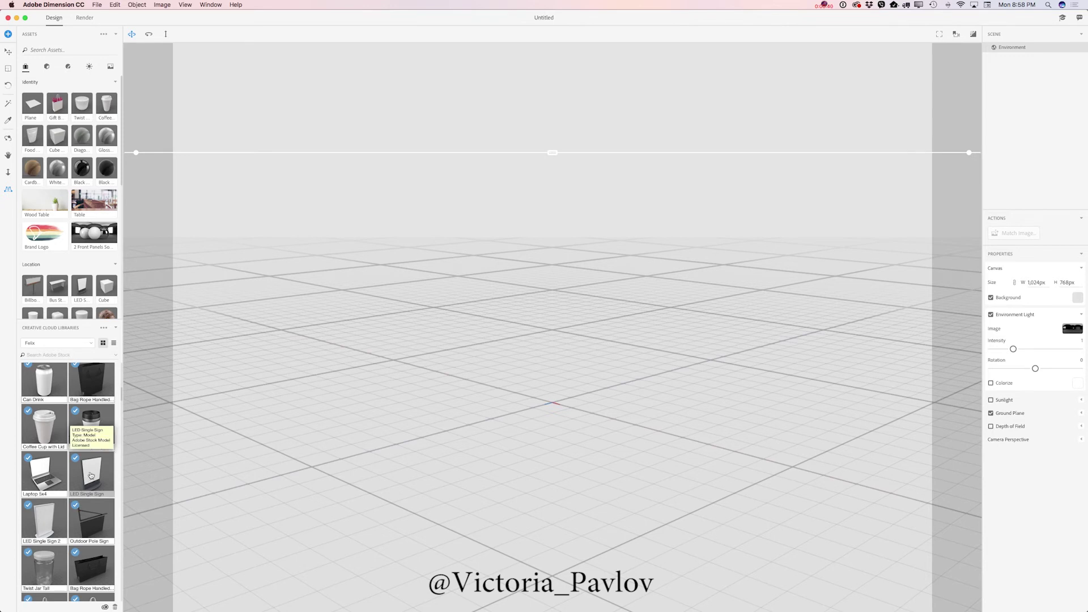
Drag the LED Single Sign model from the Creative Cloud Libraries onto the scene's ground plane.
drag(91, 475, 377, 457)
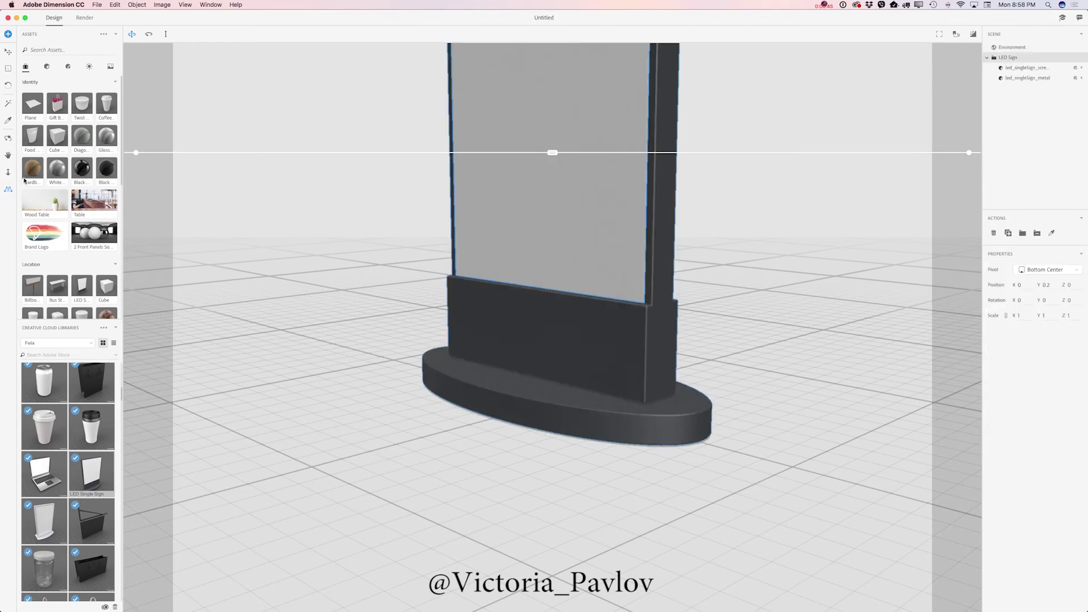
Scale the LED sign to 0.8, lower the horizon, and rotate it 45.3° so it faces the camera.
click(8, 69)
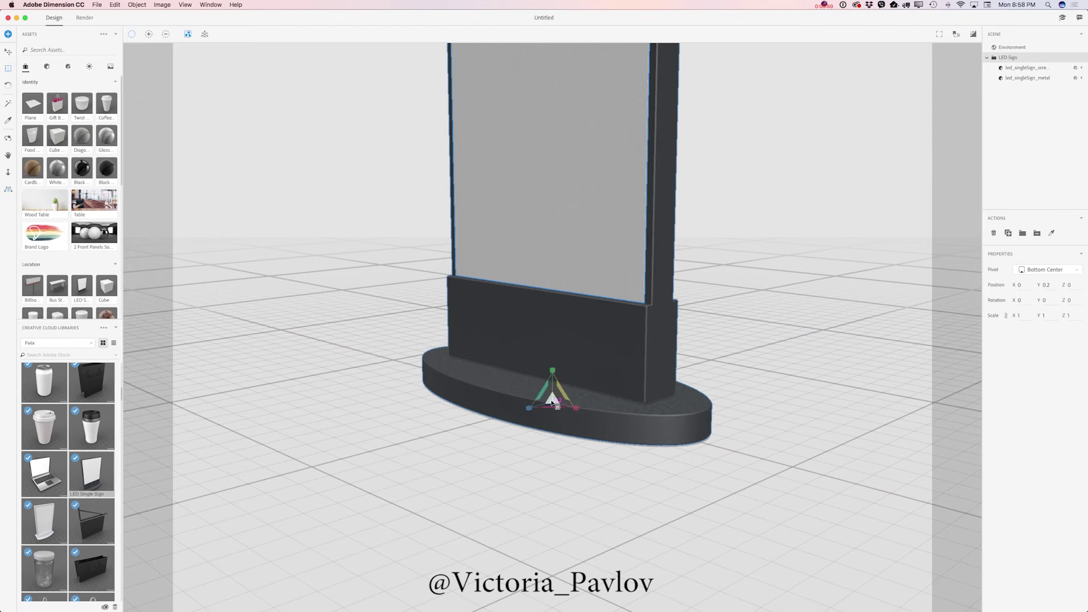
drag(553, 399, 618, 466)
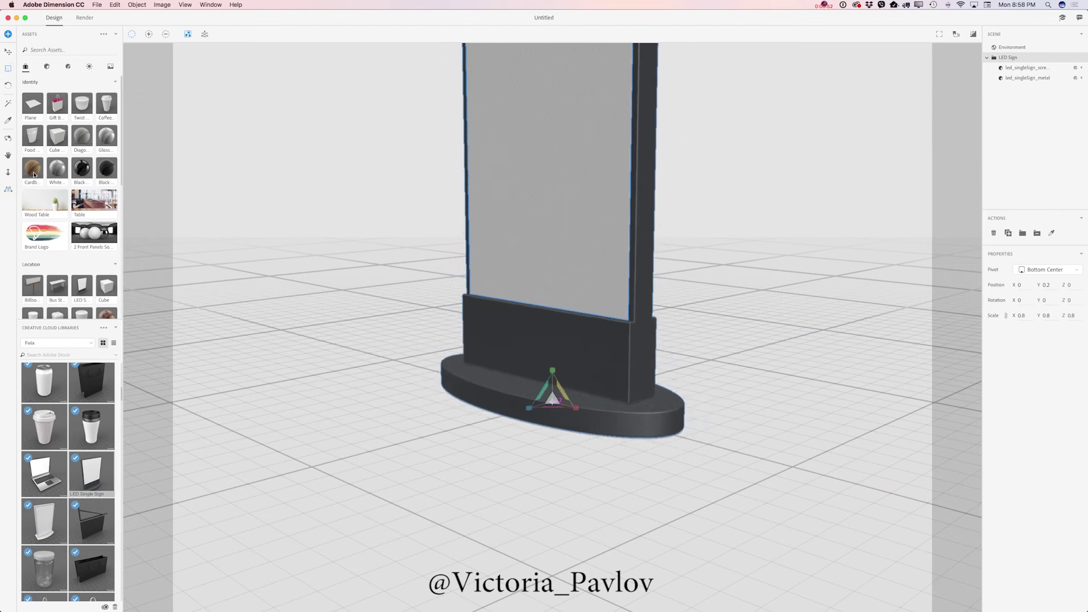
click(10, 190)
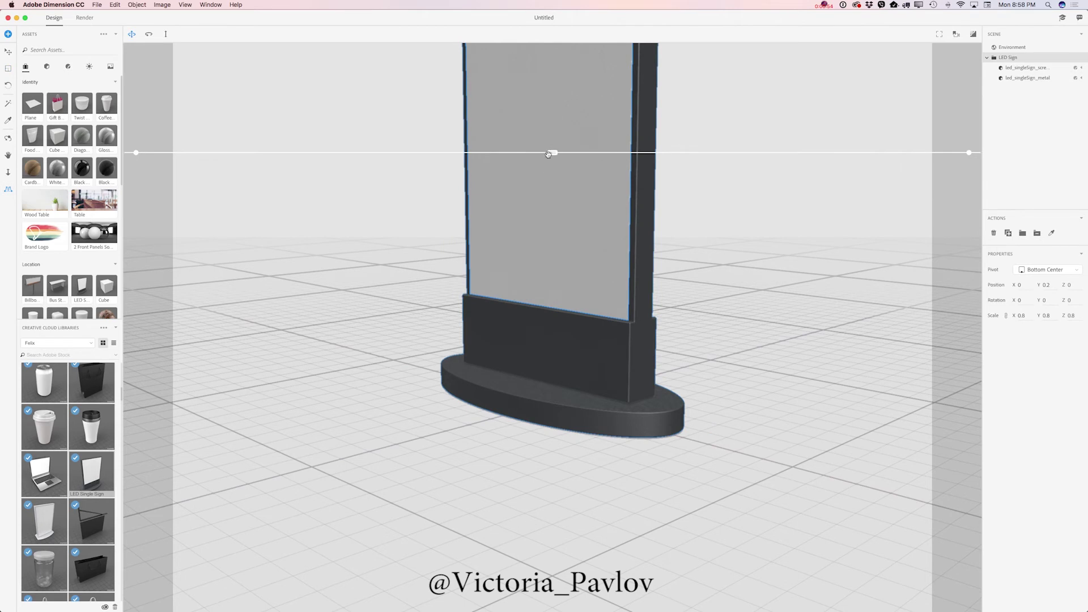
drag(551, 153, 553, 331)
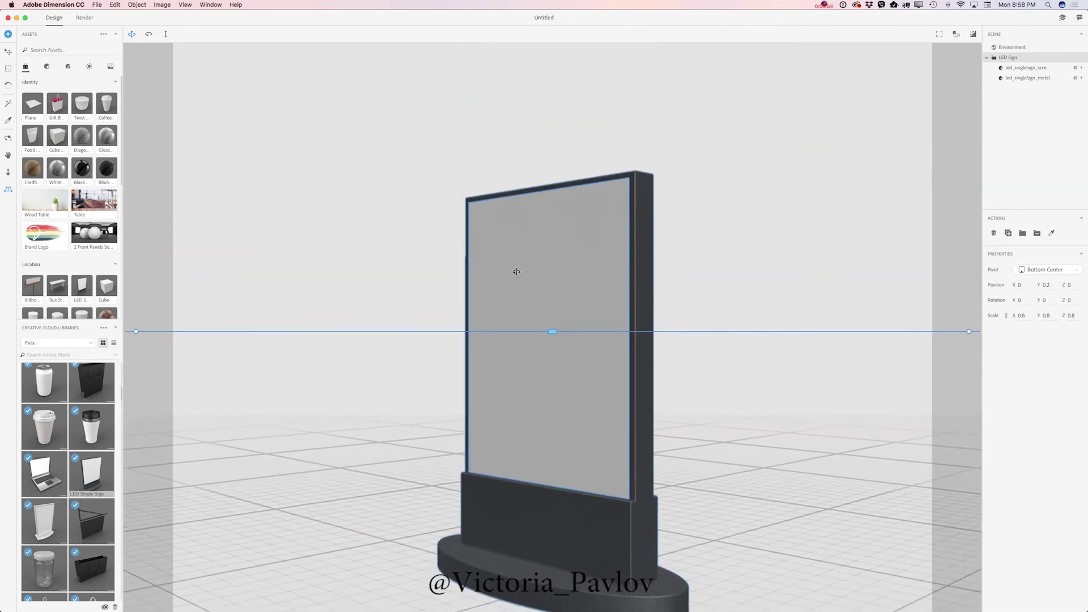
click(8, 86)
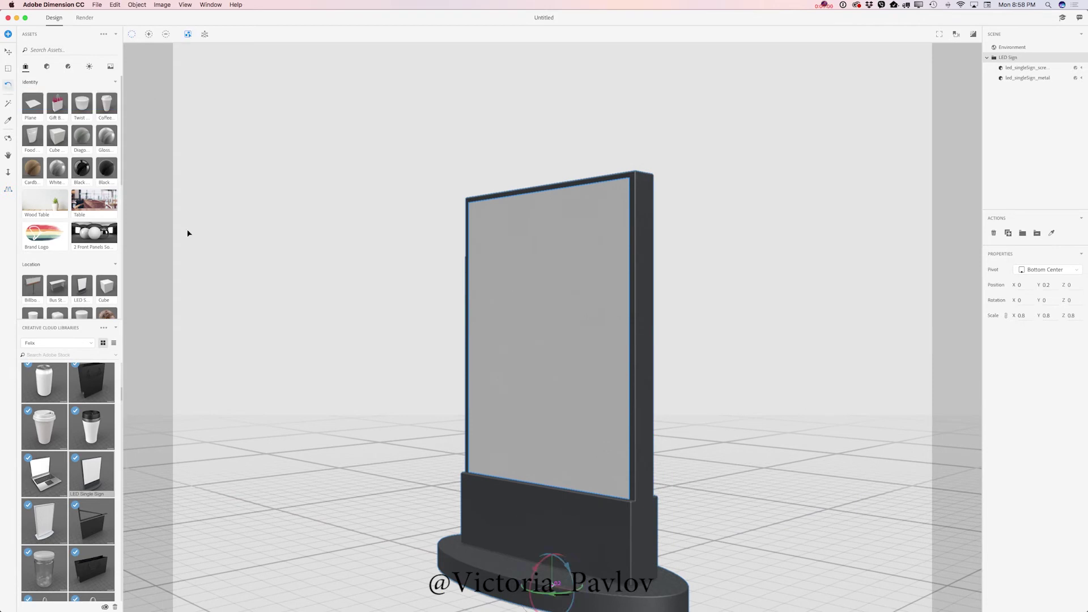
drag(557, 596, 581, 596)
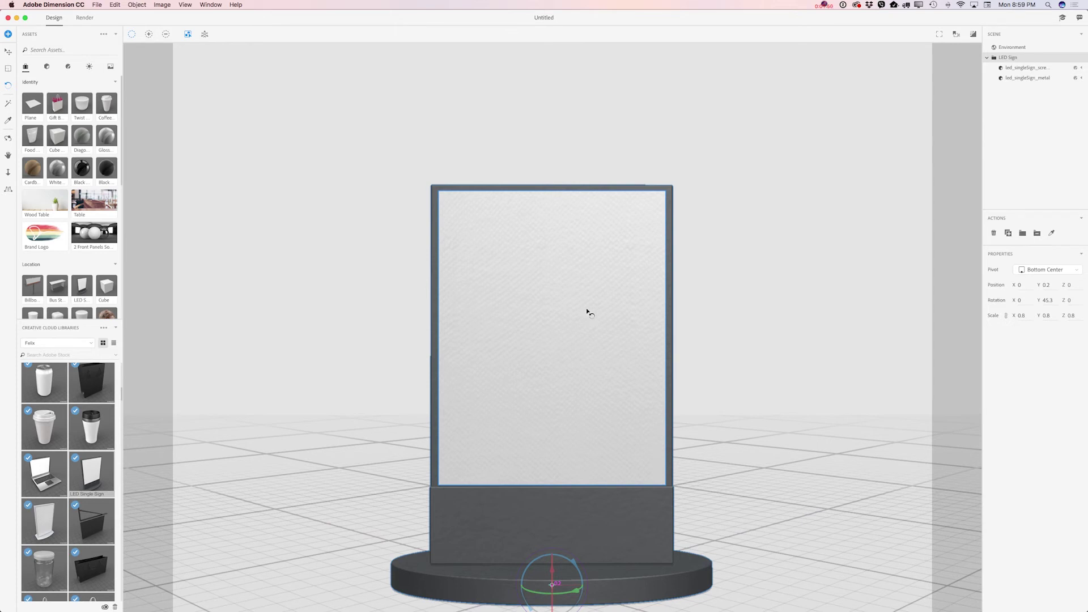
Place Alien.jpg as a graphic on the led_singleSign_screen surface.
click(1019, 68)
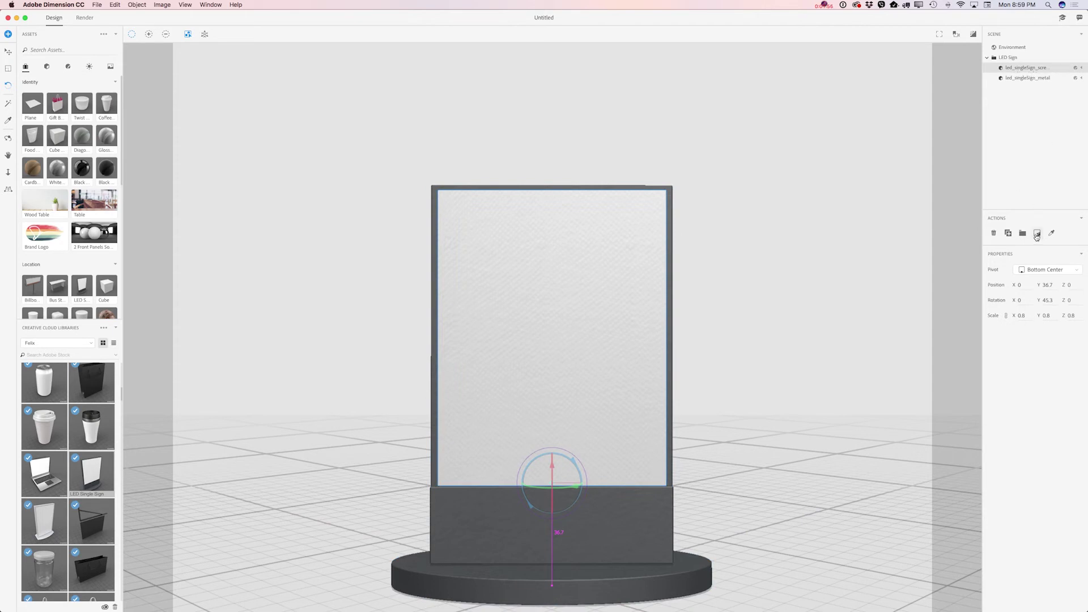
click(1036, 235)
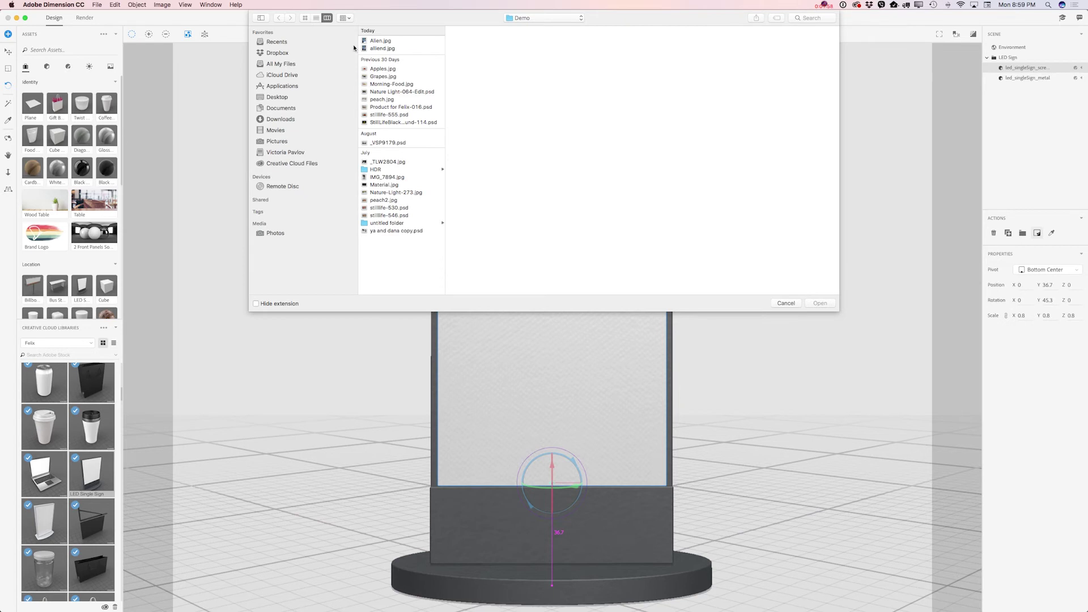
click(377, 42)
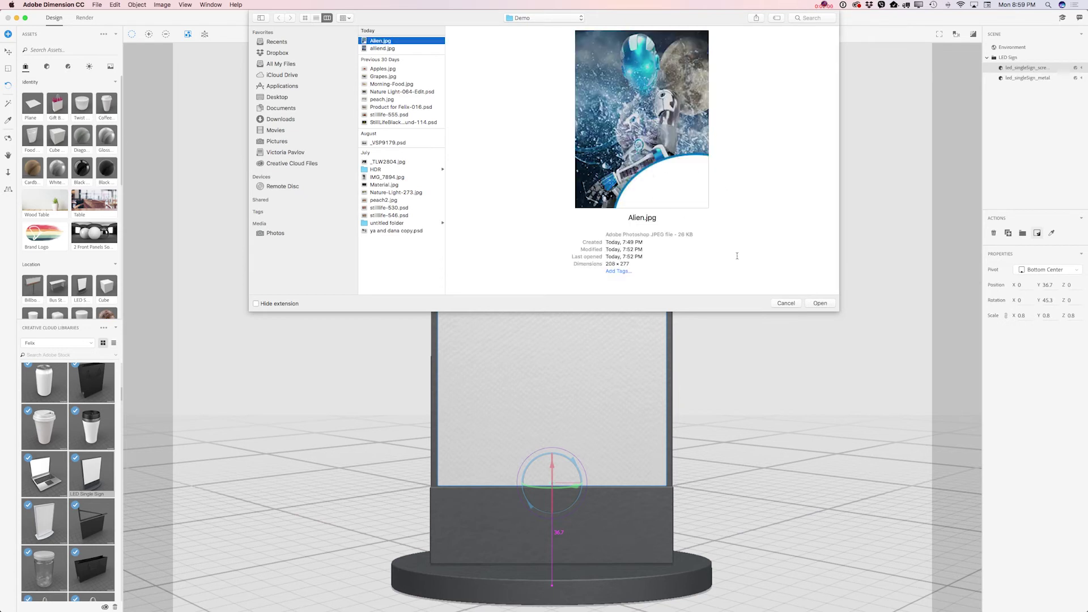
click(819, 303)
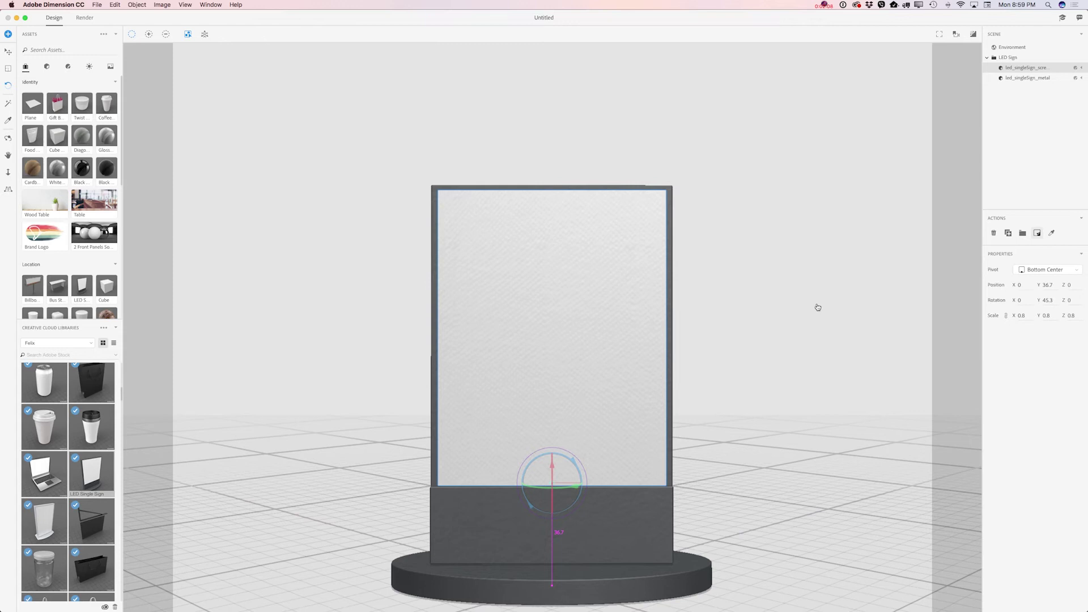
Stretch the Alien.jpg graphic to about 13.2% × 13.5% to fill the screen, and set roughness to 1.
drag(551, 244, 551, 187)
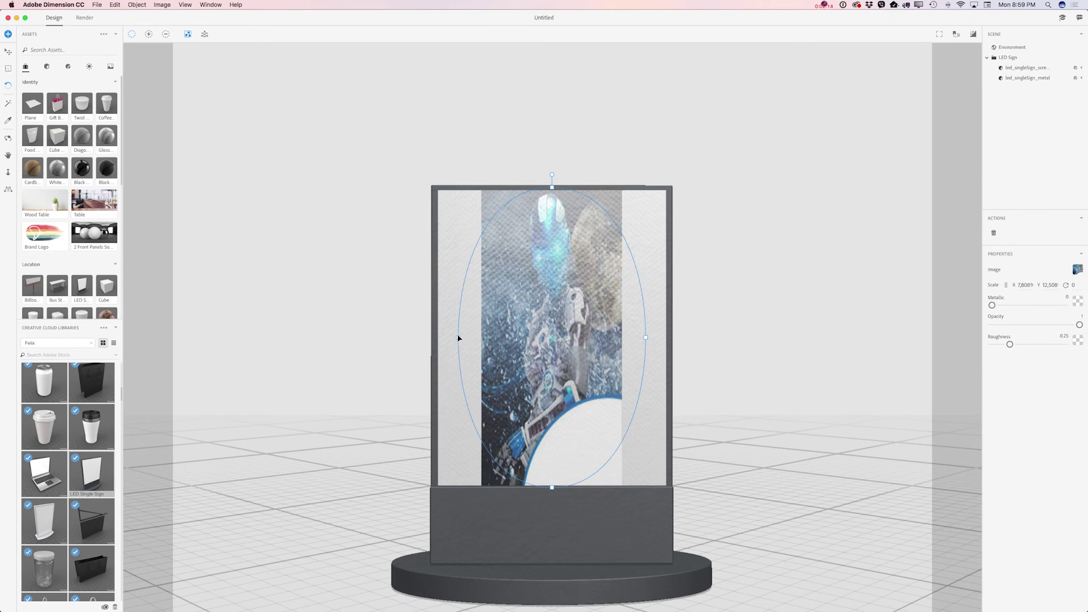
drag(459, 337, 434, 338)
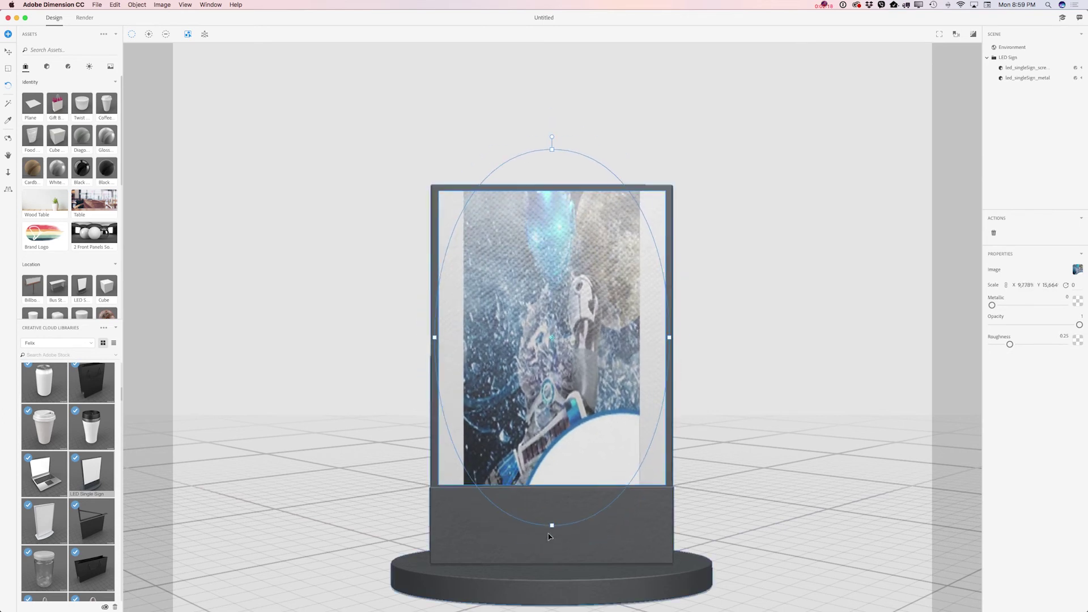
drag(552, 526, 553, 494)
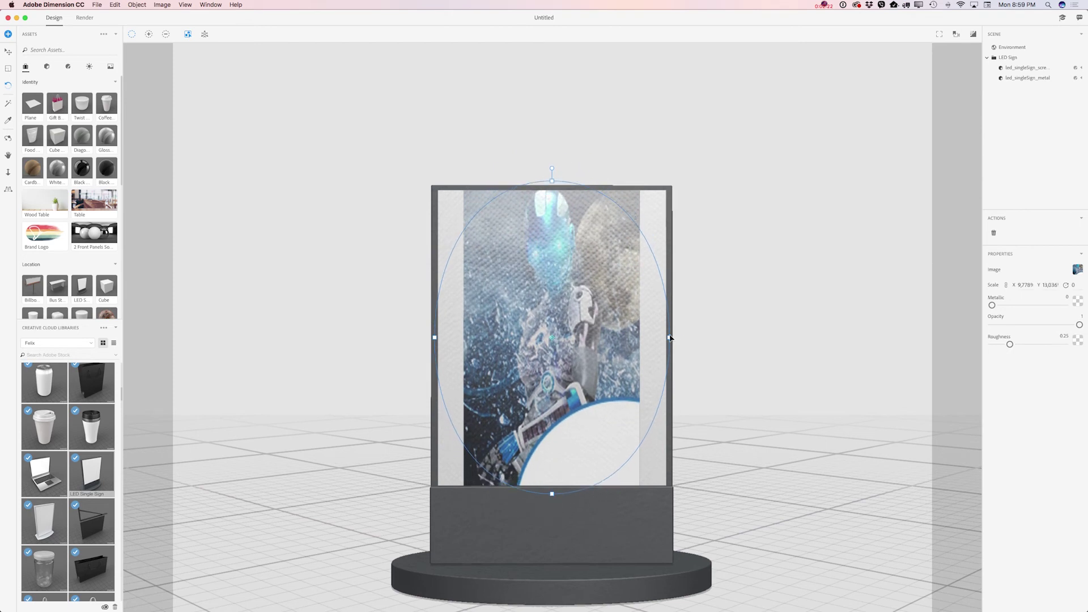
drag(670, 338, 724, 338)
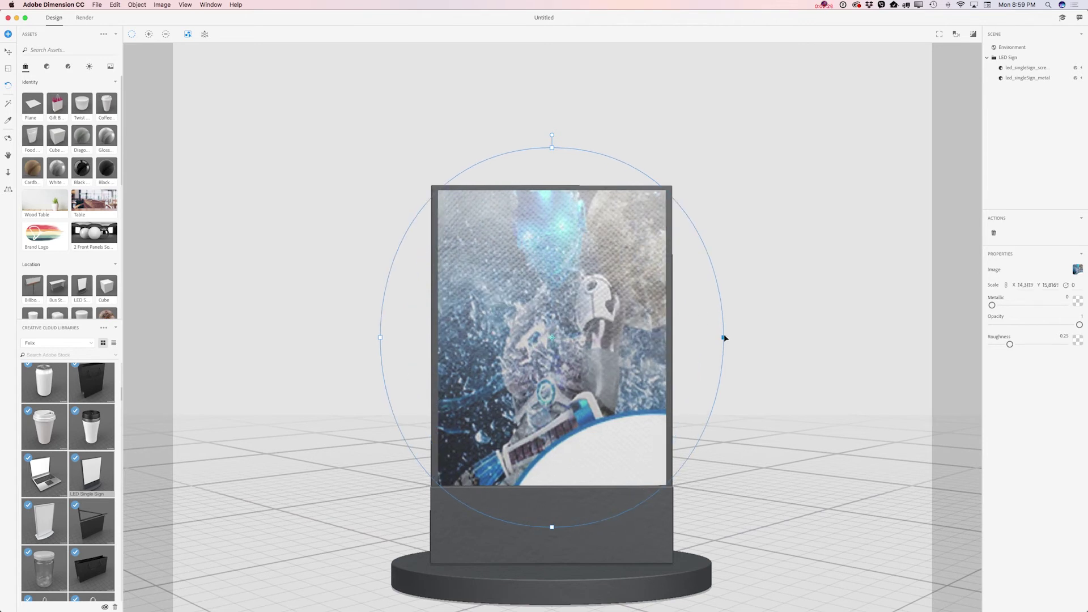
drag(551, 148, 552, 162)
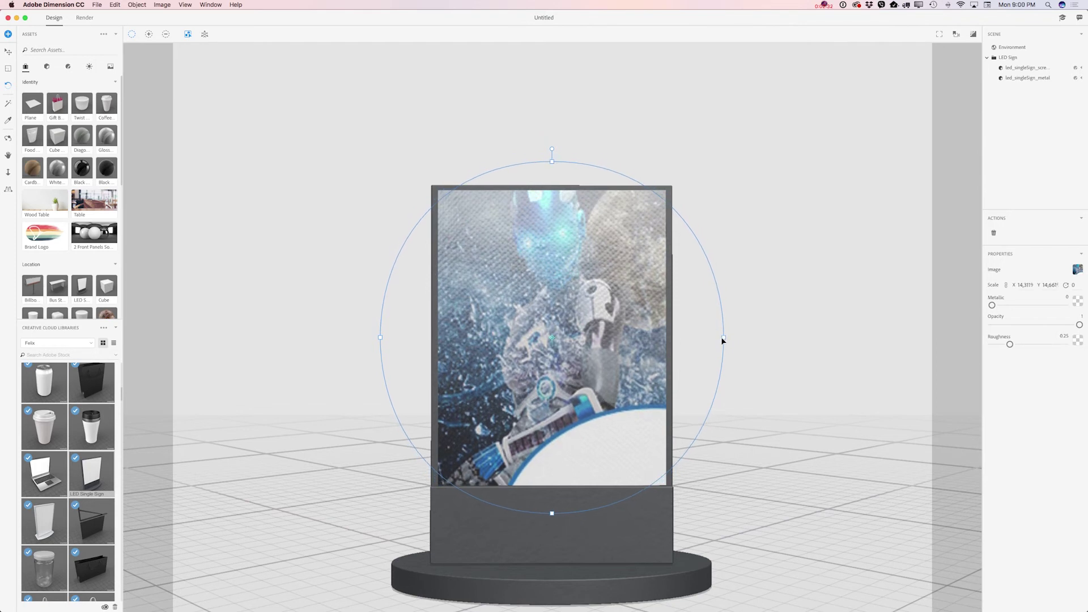
shift+drag(723, 338, 712, 338)
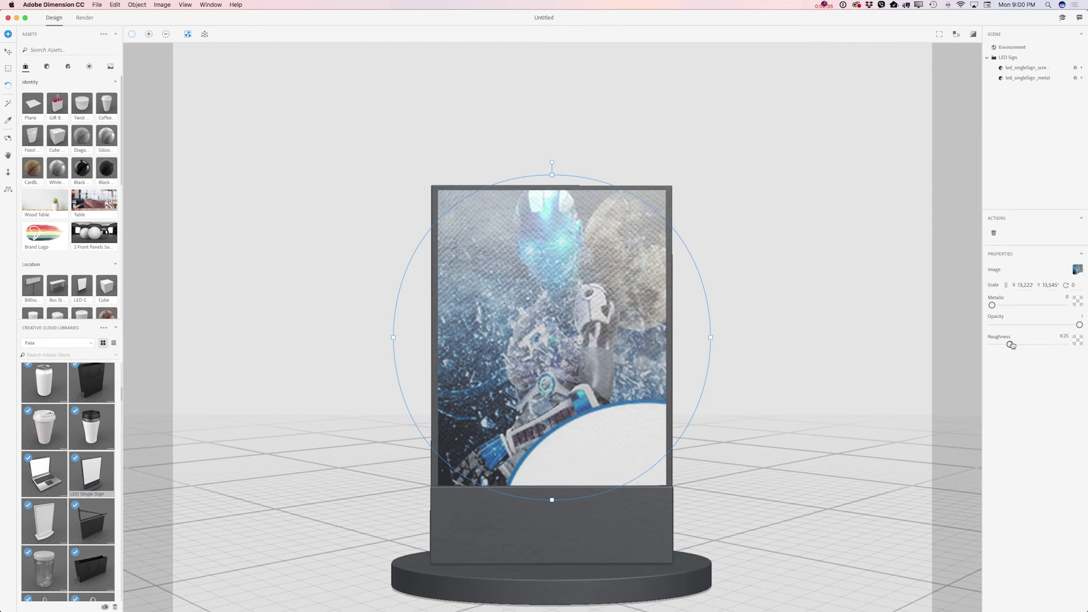
drag(1010, 345, 1071, 345)
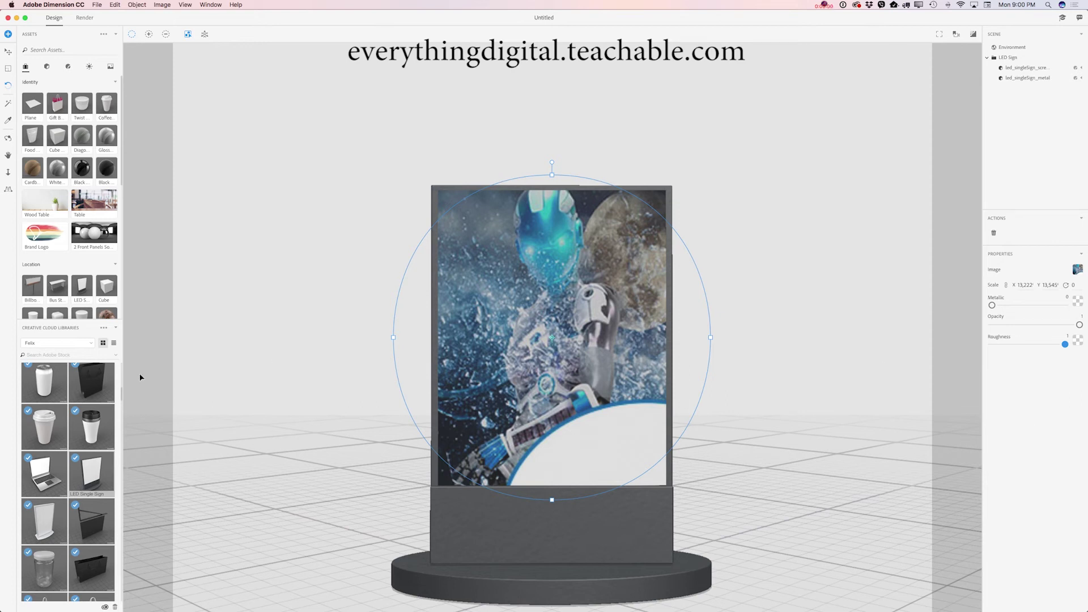
Add the Coffee Cup with Lid model and move it out to the sign's right.
click(41, 434)
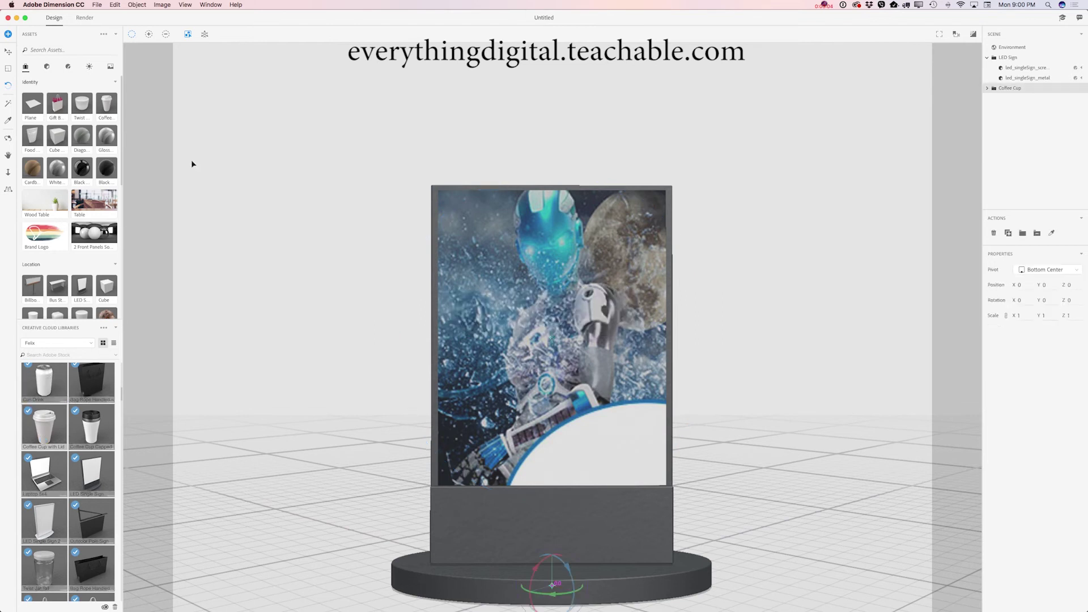
click(8, 51)
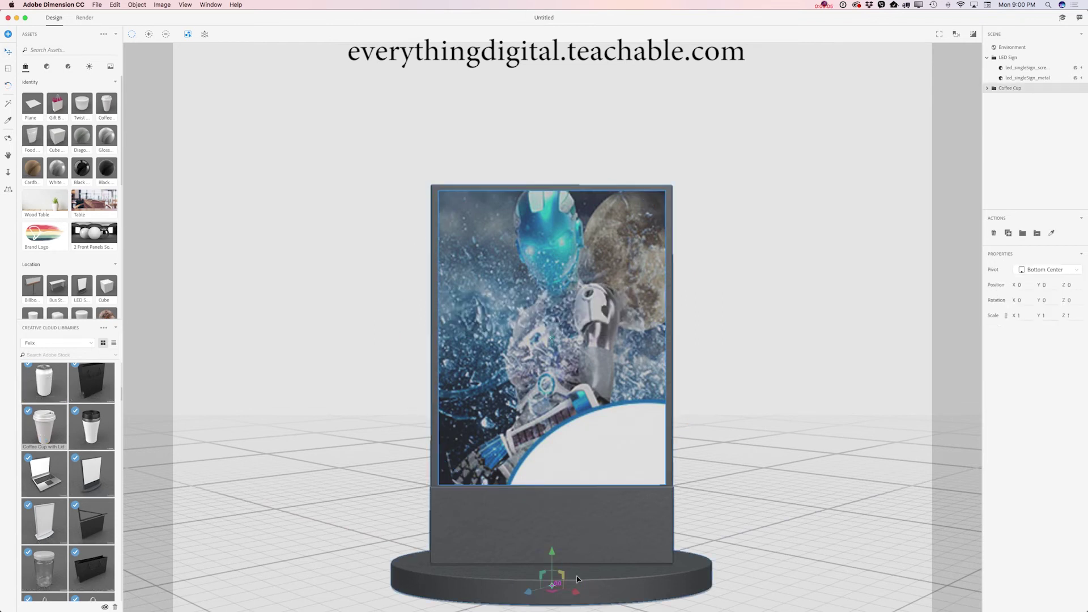
drag(559, 556, 614, 520)
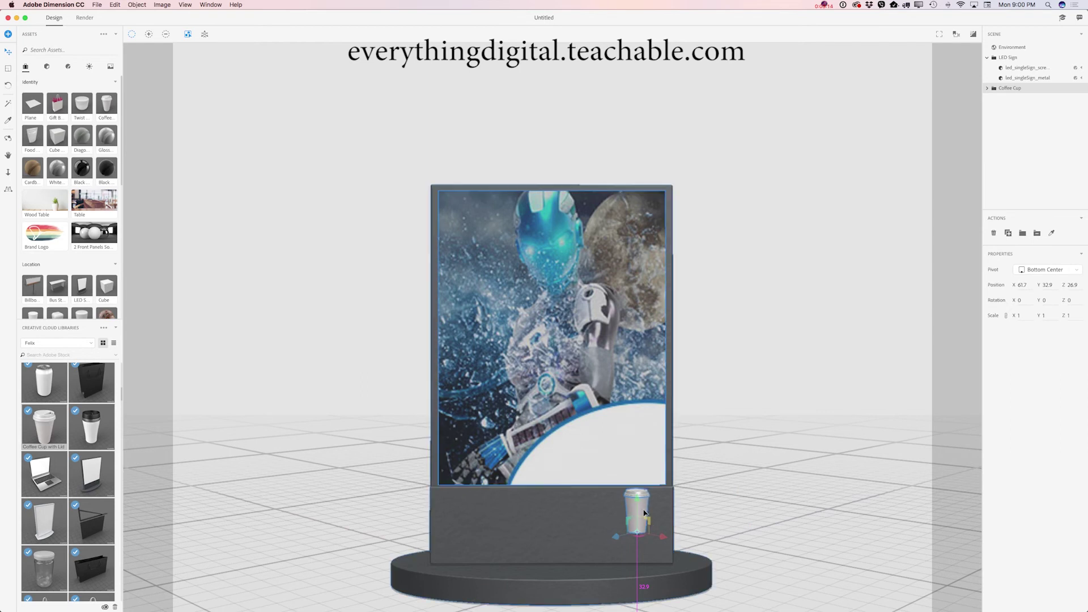
Scale the coffee cup up to 2 and raise it in front of the poster's lower right.
click(10, 68)
drag(640, 530, 639, 471)
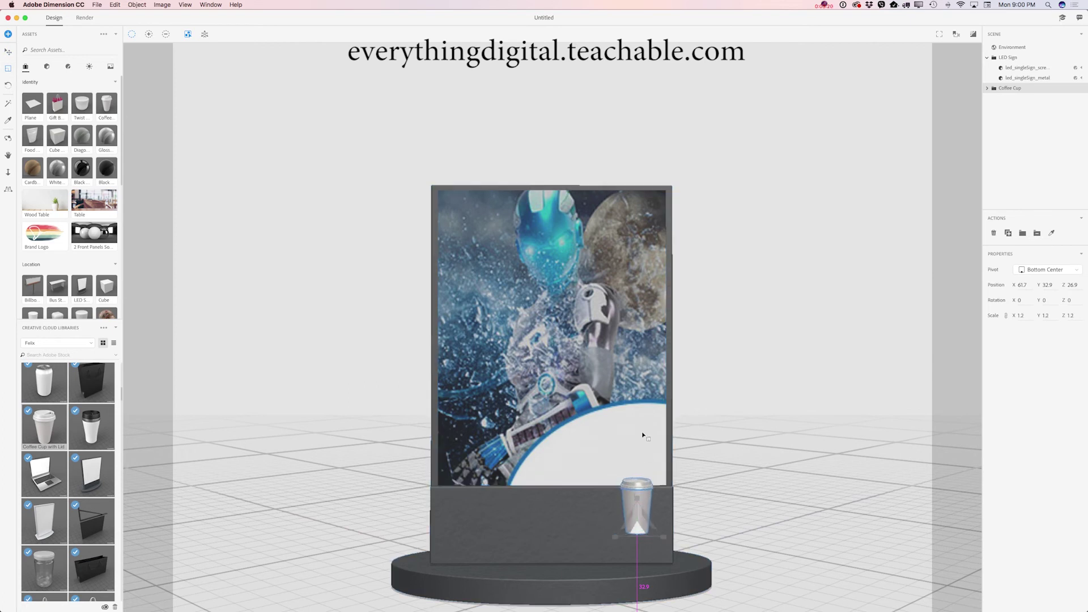
drag(643, 435, 639, 511)
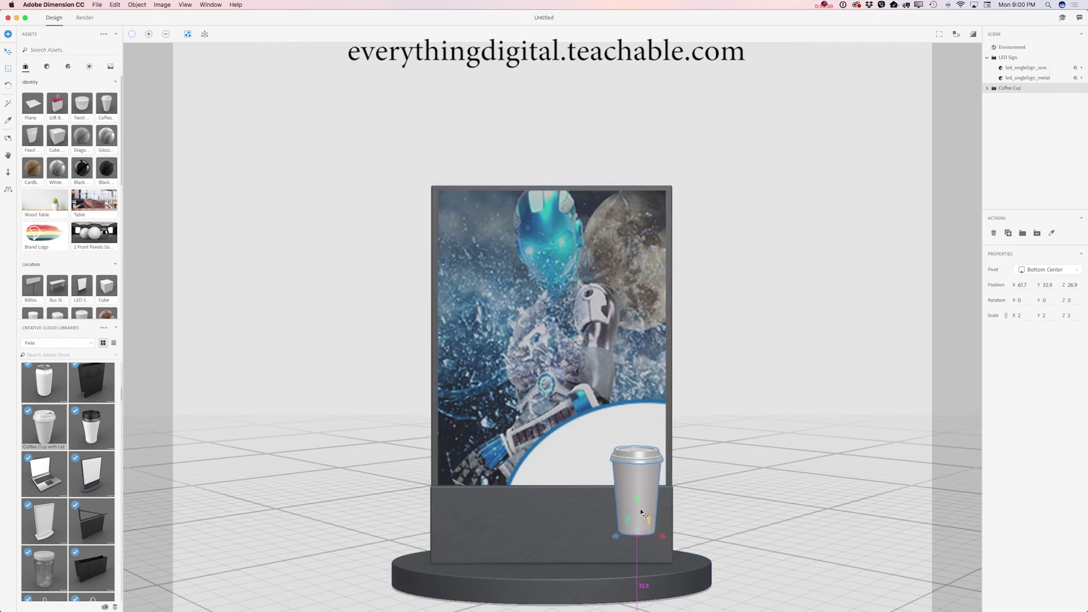
drag(638, 501, 603, 479)
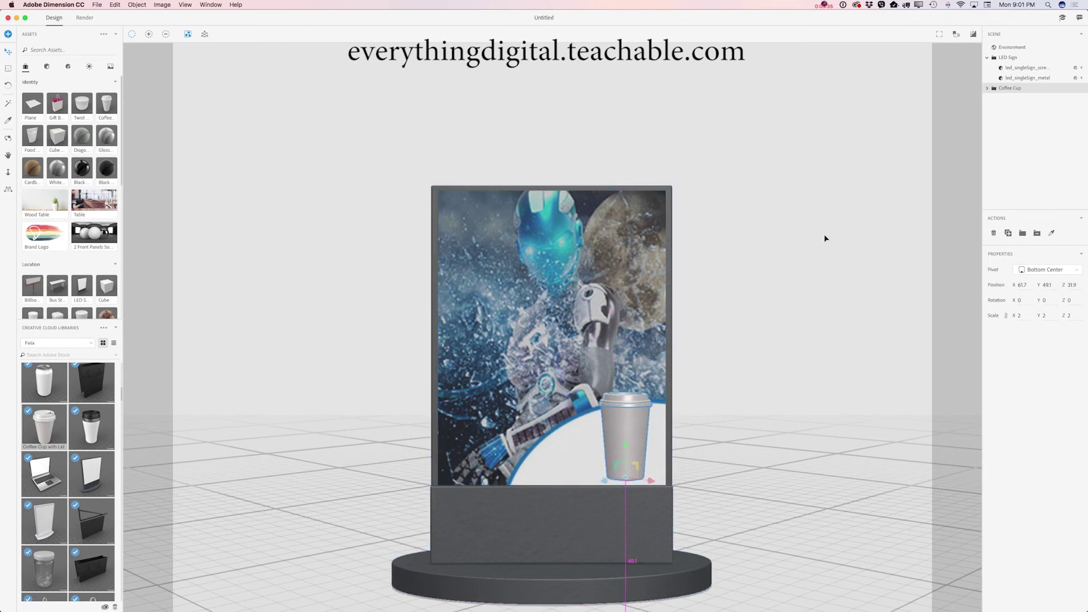
Place the robot poster image onto the coffee cup's body, not the lid.
click(987, 88)
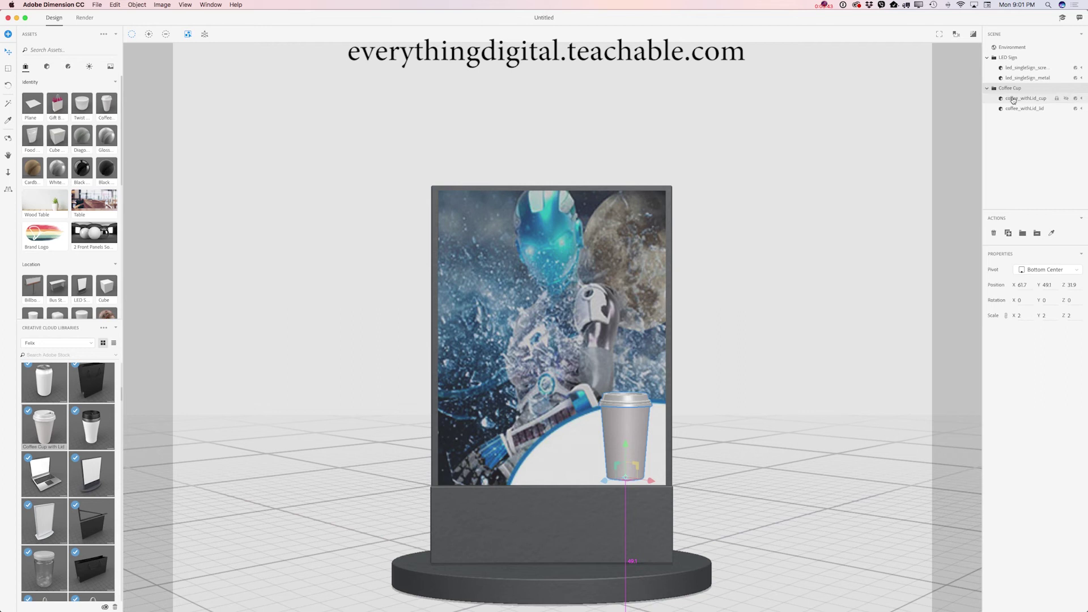
click(1012, 100)
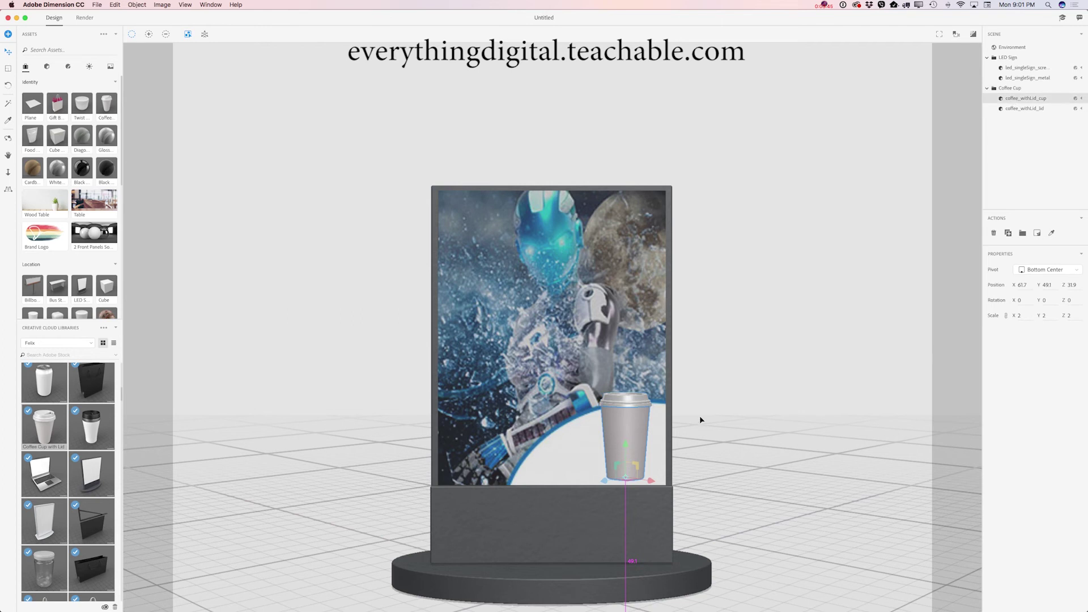
click(1037, 234)
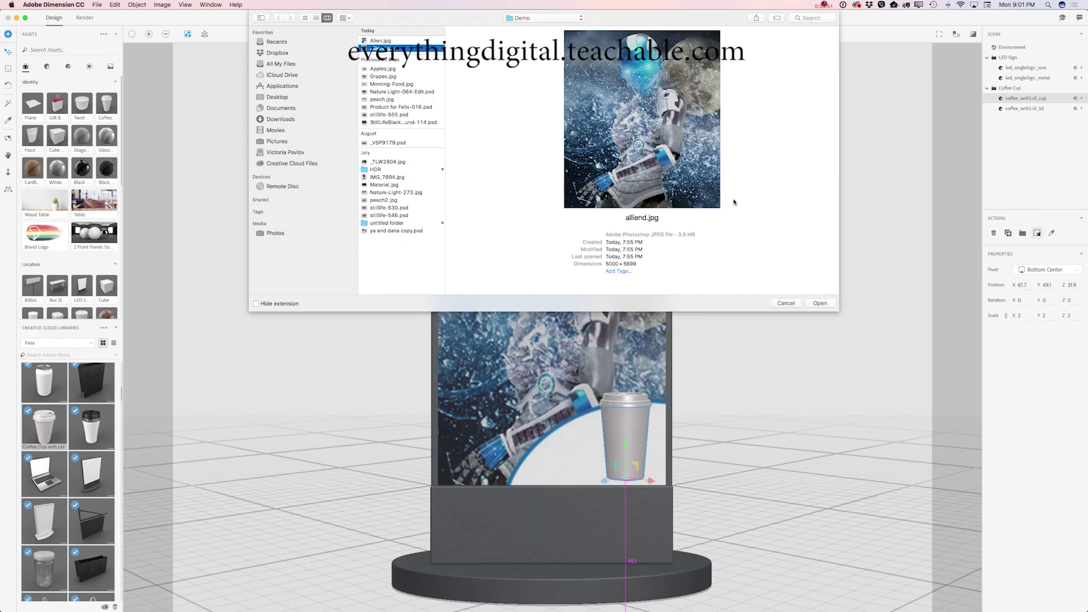
click(821, 304)
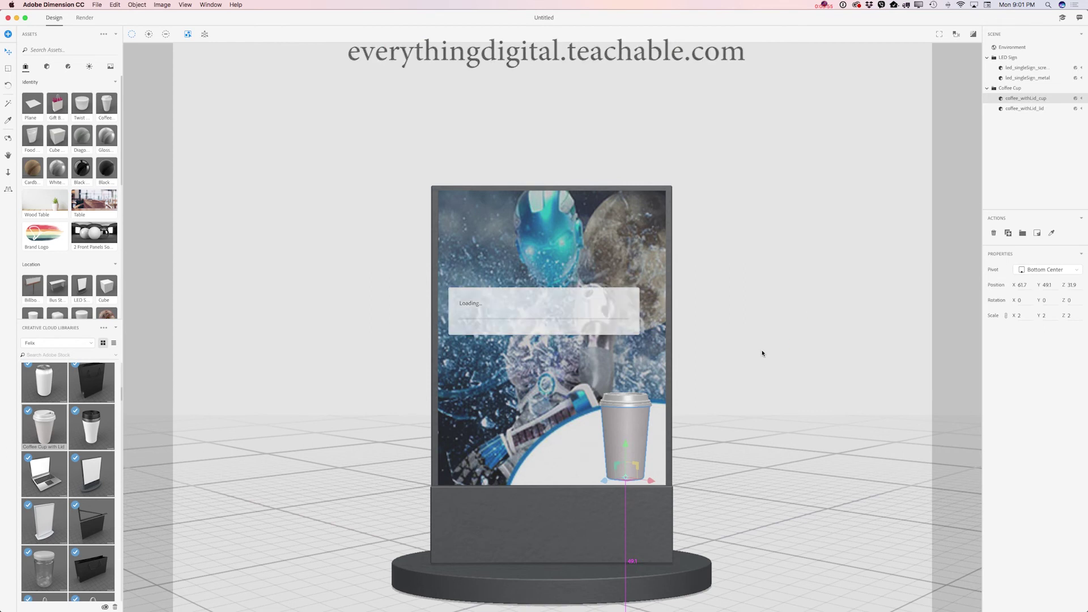
Stretch the cup decal to about 10.2% × 12.3% so it wraps the cup body.
drag(627, 415, 627, 403)
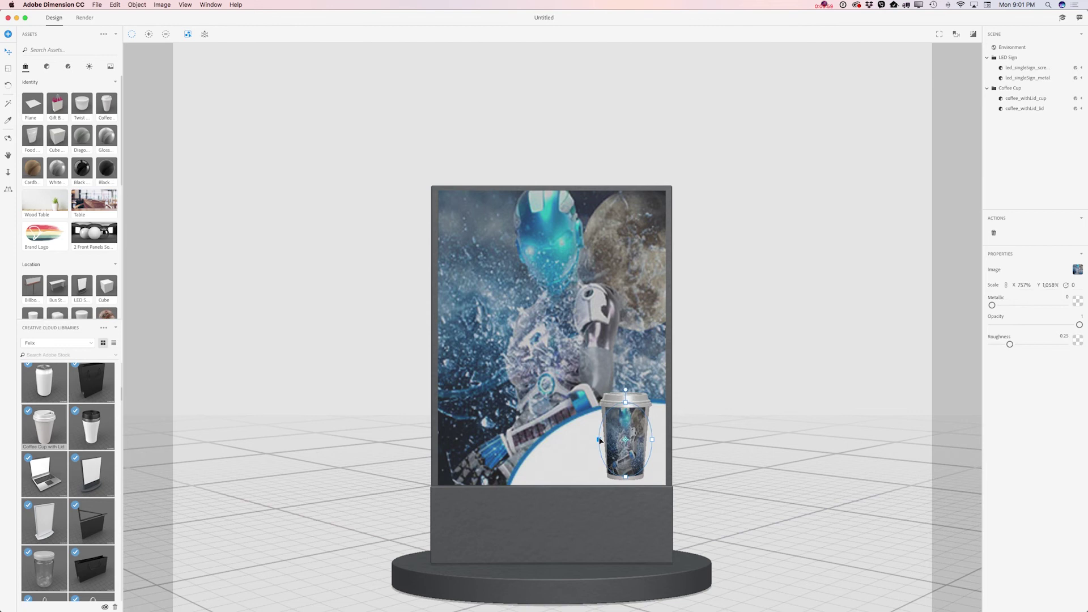
drag(598, 439, 589, 439)
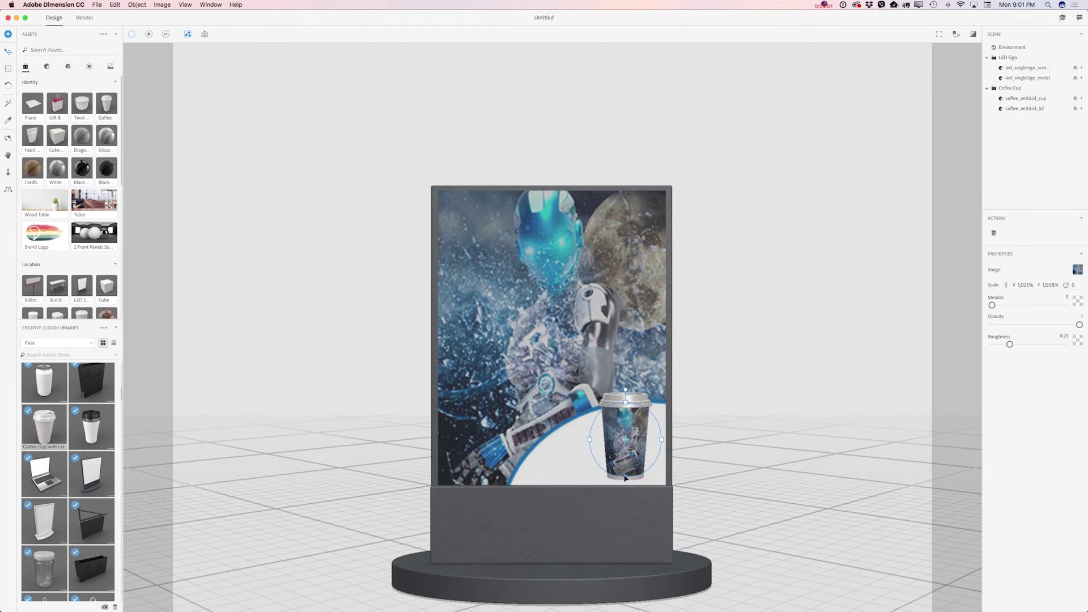
drag(625, 483, 627, 485)
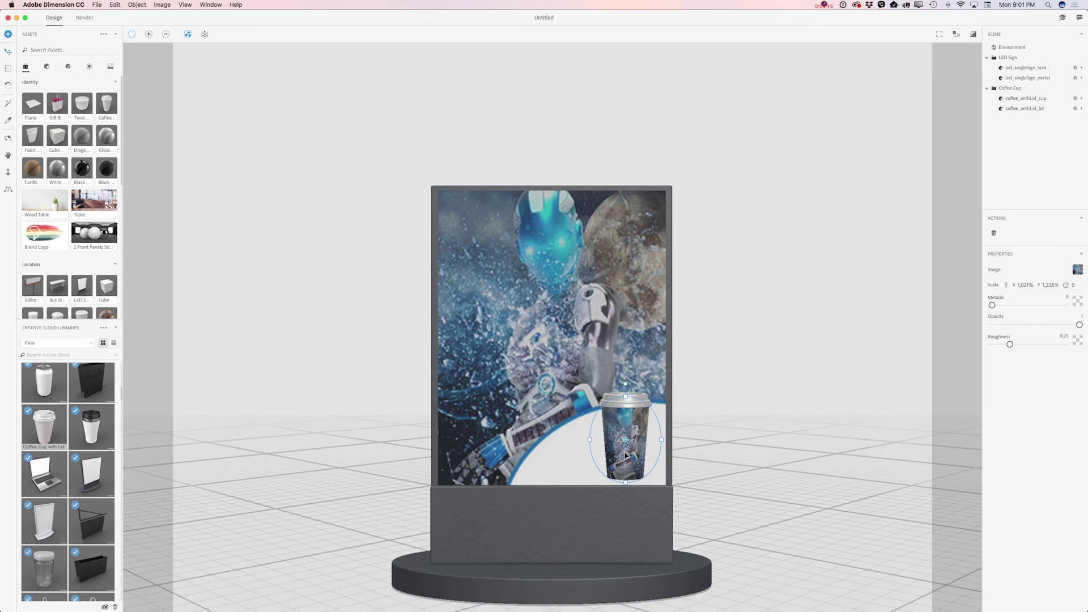
scroll(625, 455, up, 1)
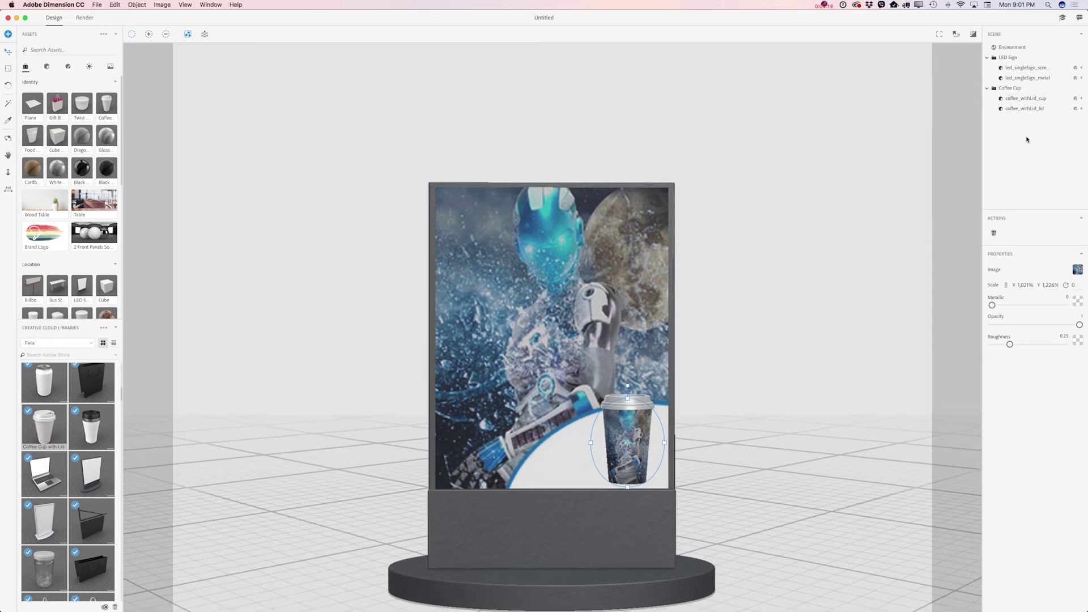
Apply Blue Matte to coffee_withLid_lid and darken its base color to RGB 38, 72, 122.
click(1023, 109)
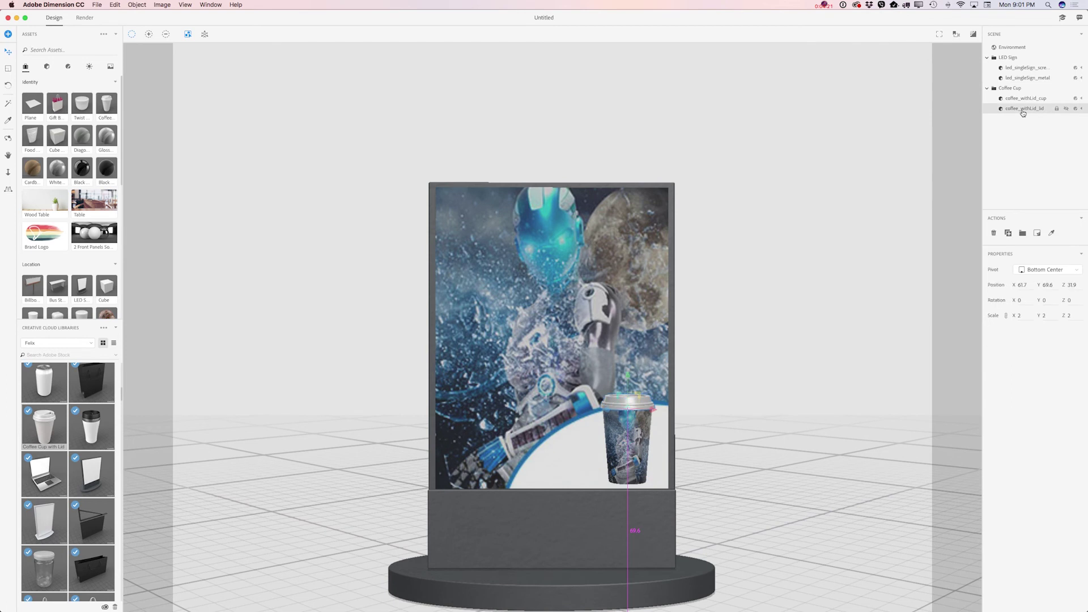
click(68, 67)
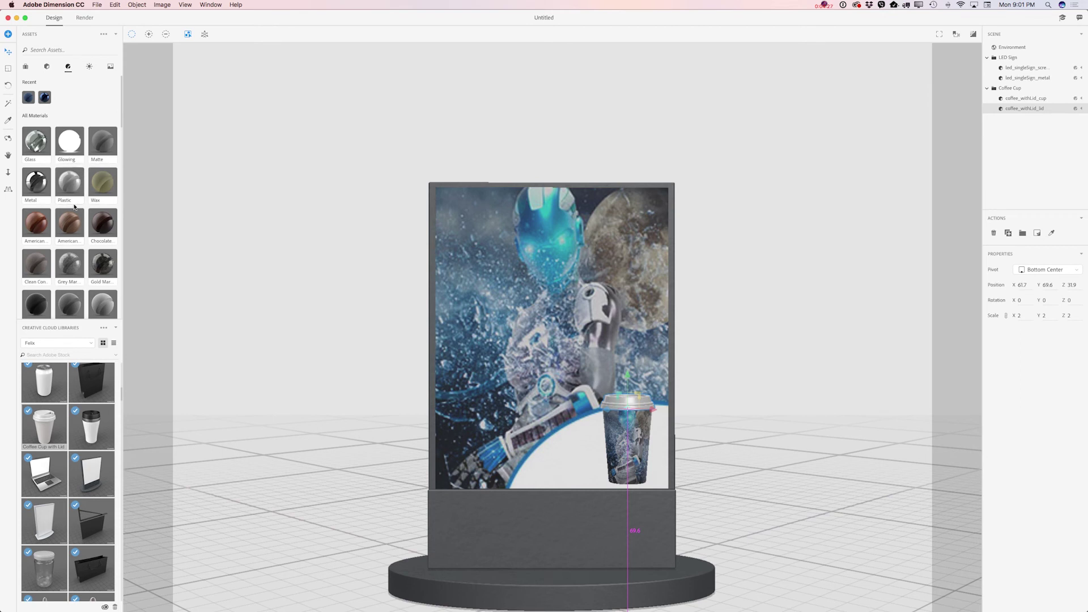
scroll(49, 236, down, 5)
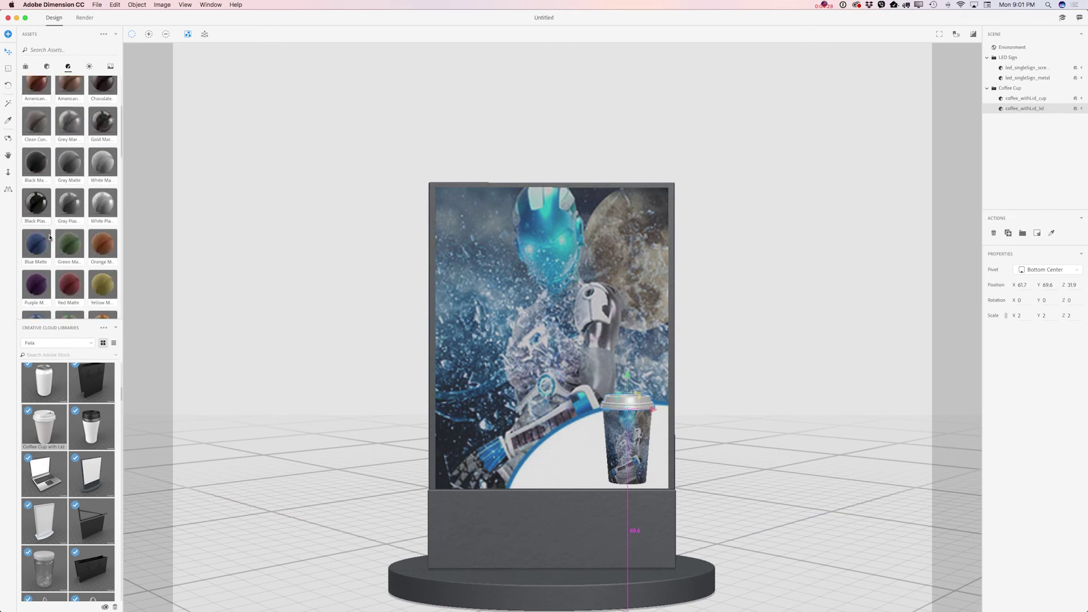
click(36, 229)
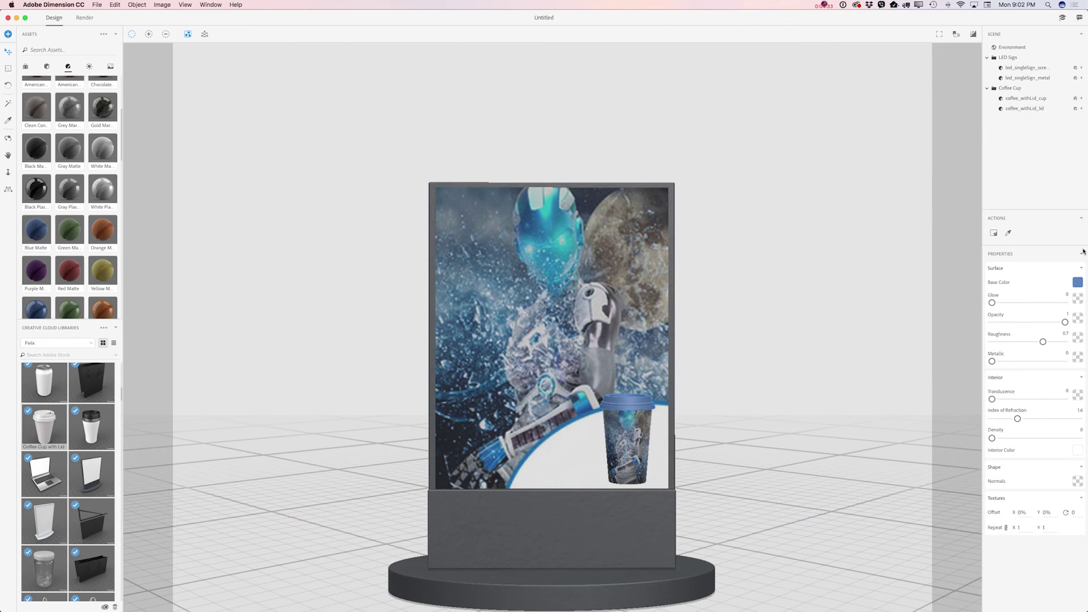
click(1077, 282)
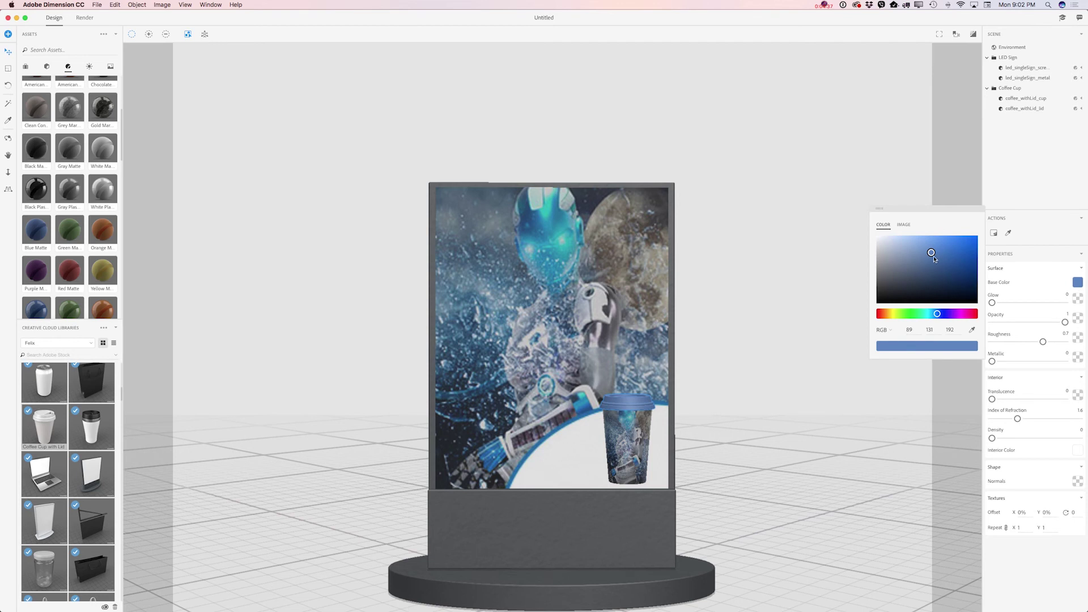
drag(942, 264, 945, 271)
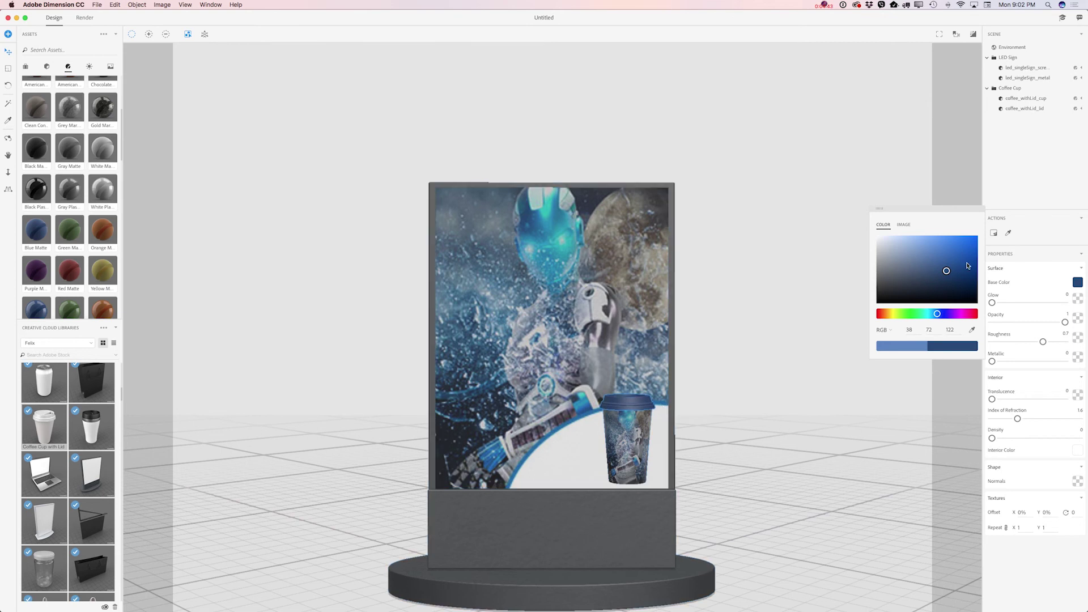
Set the Environment background to a blue sampled from the poster, darkened to RGB 10, 37, 54.
click(1020, 134)
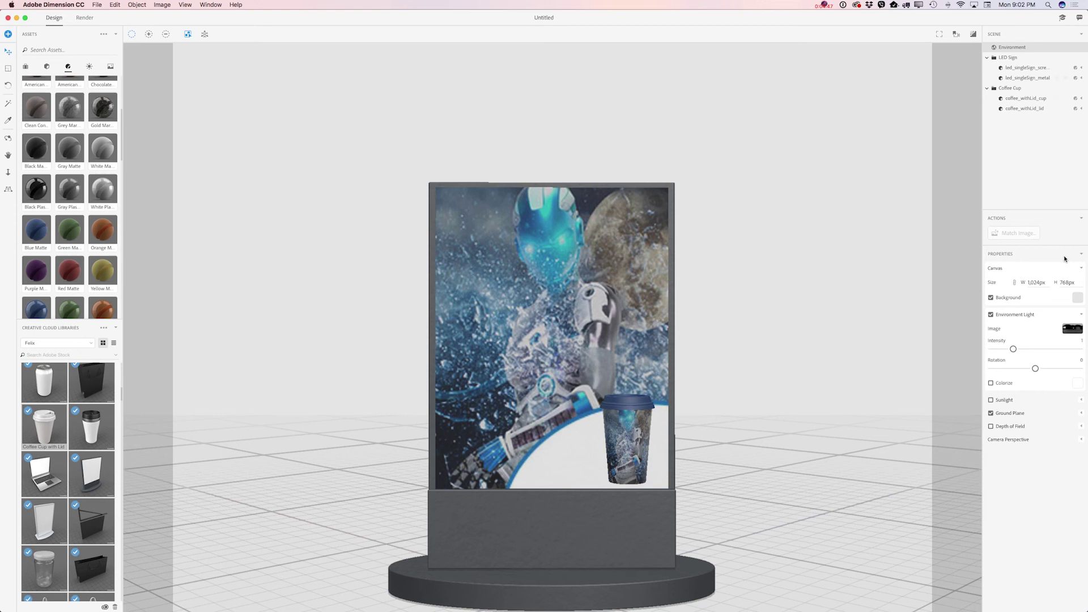
click(1077, 299)
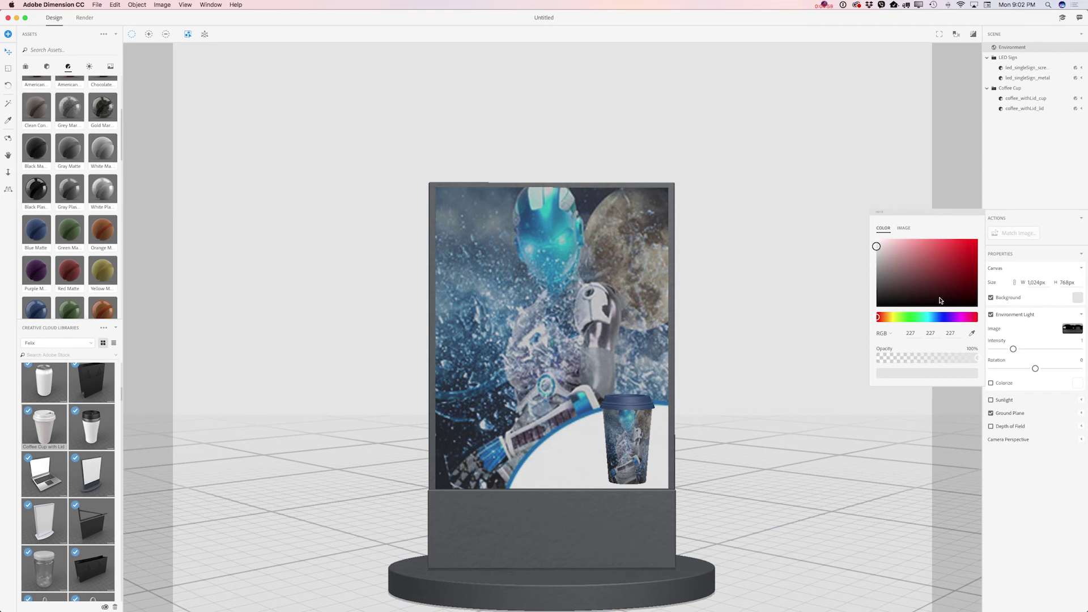
click(972, 334)
click(527, 200)
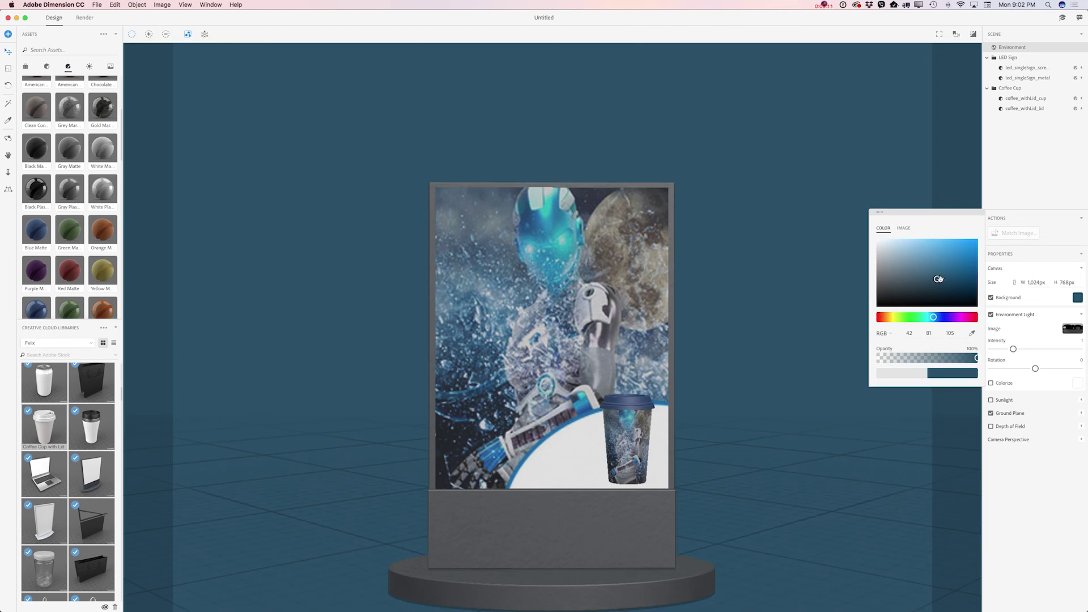
drag(937, 279, 958, 293)
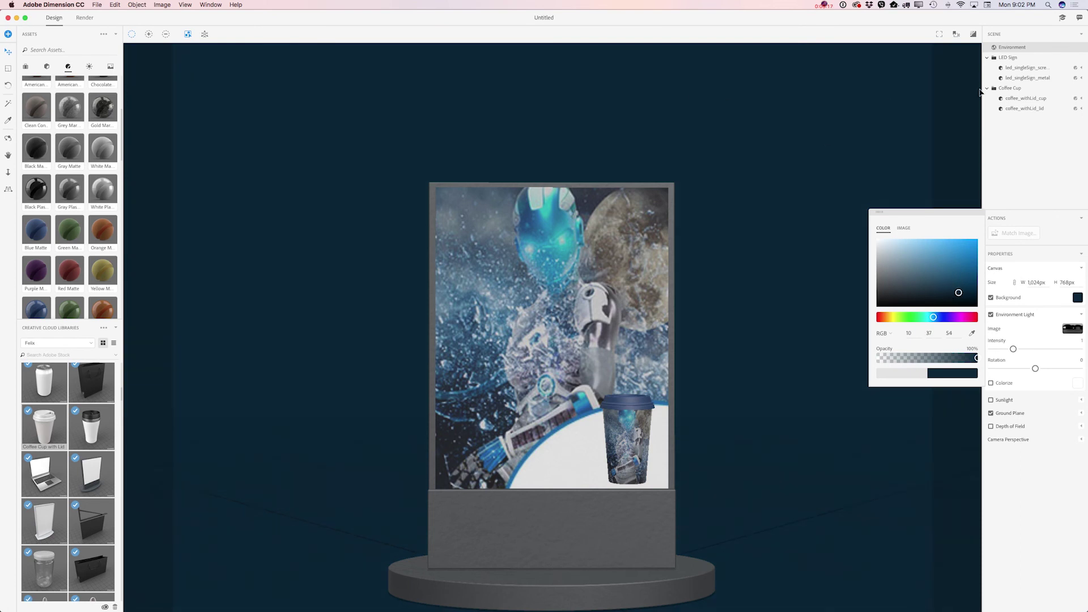
Try the 2 Front Panels light, then use Backlight Arch A at intensity 2.77, rotation 109.
click(89, 67)
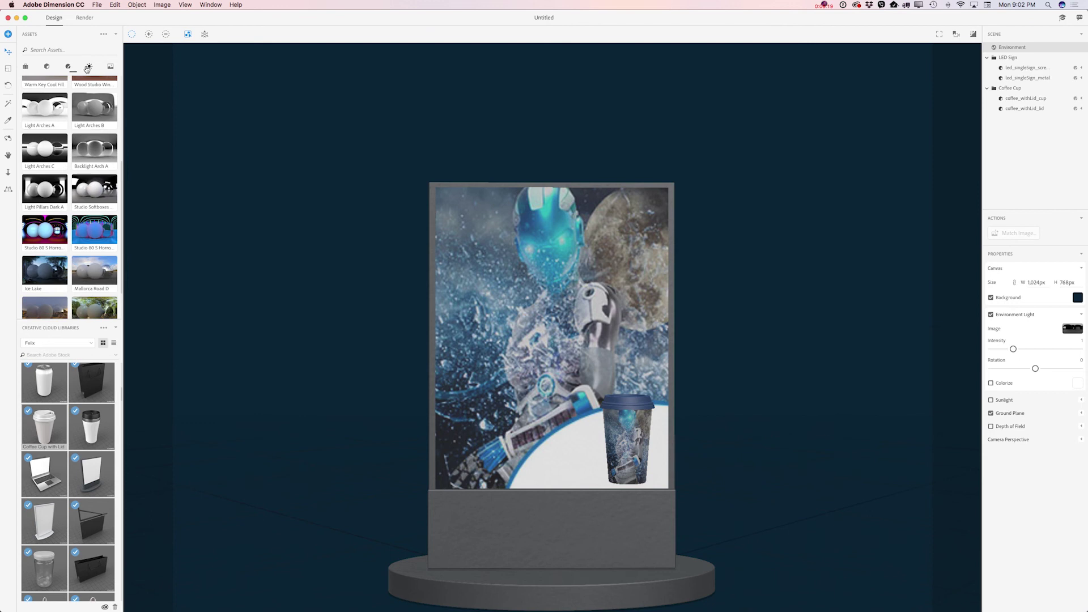
scroll(82, 169, up, 2)
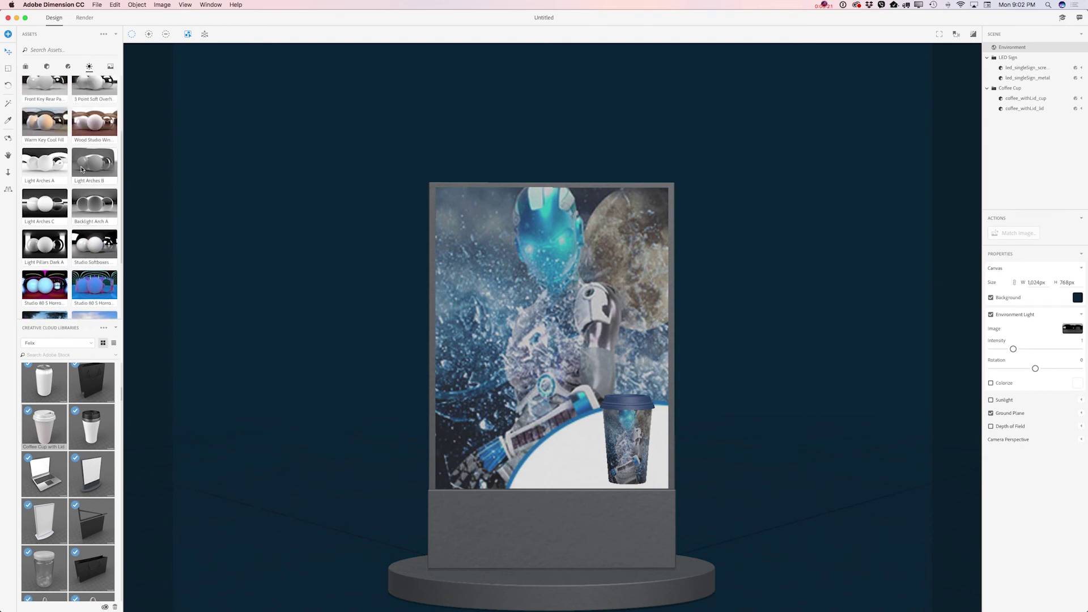
scroll(82, 169, up, 2)
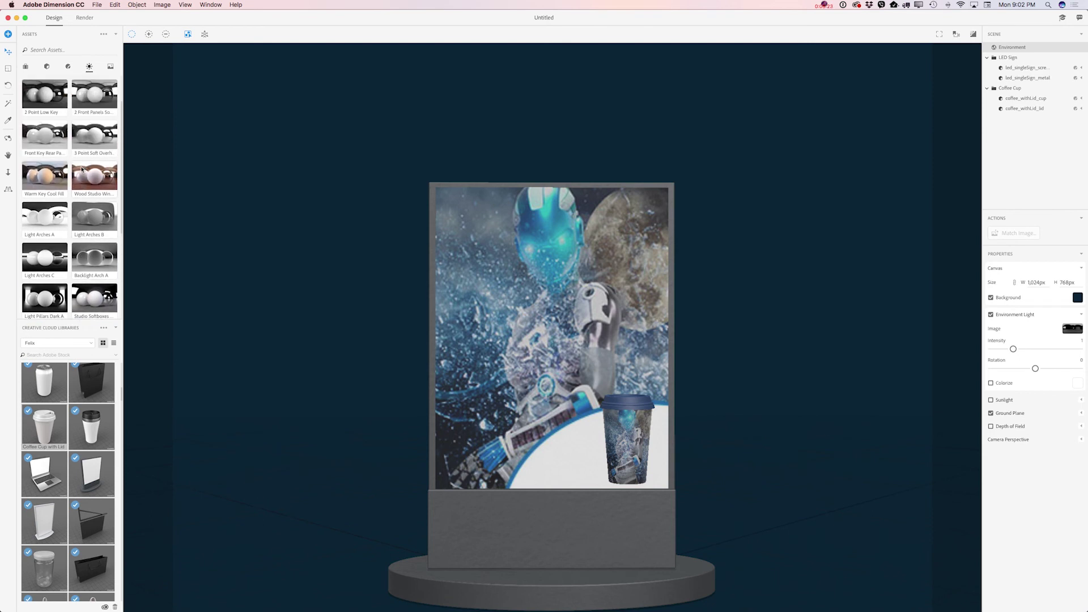
scroll(82, 168, up, 1)
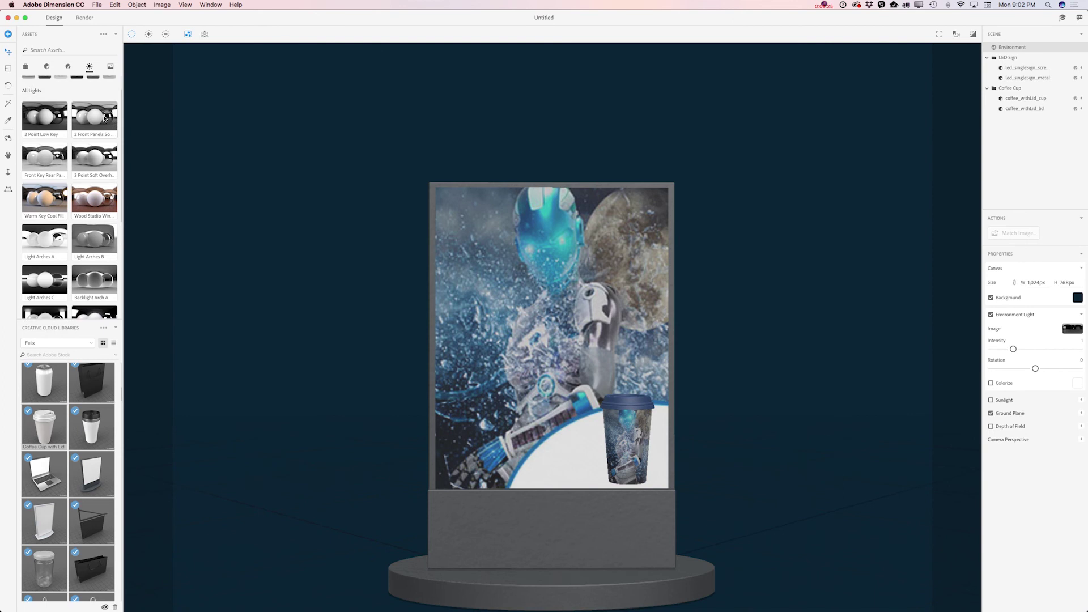
click(104, 118)
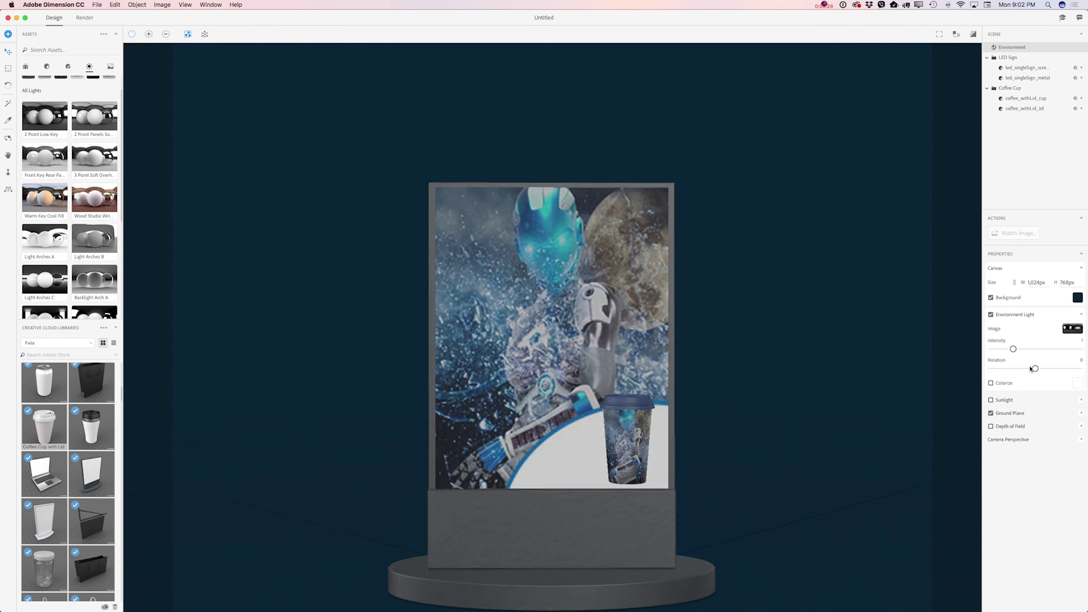
drag(1035, 368, 1024, 349)
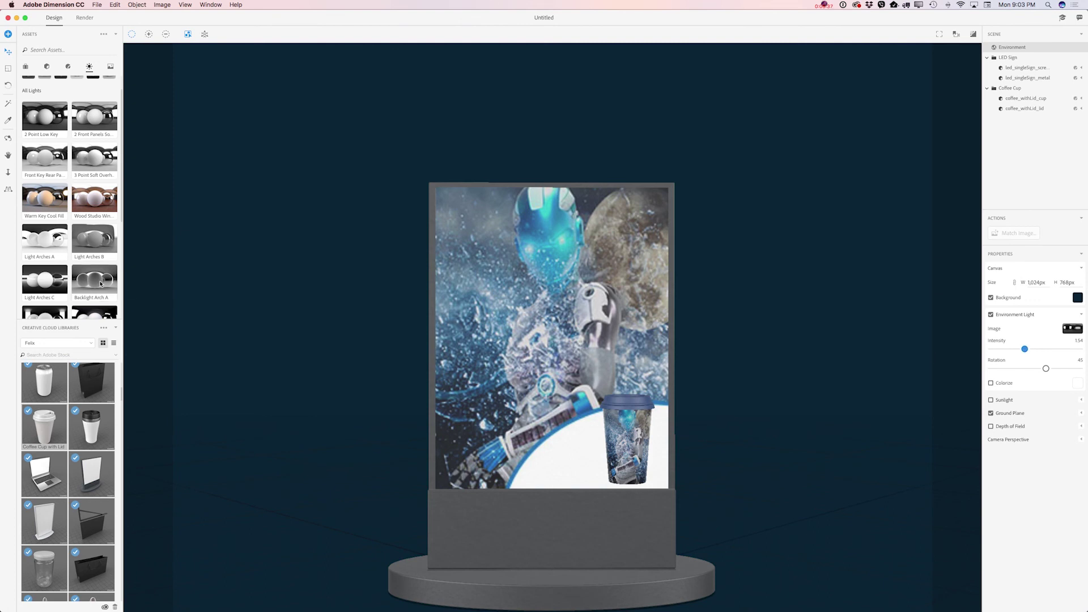
click(94, 281)
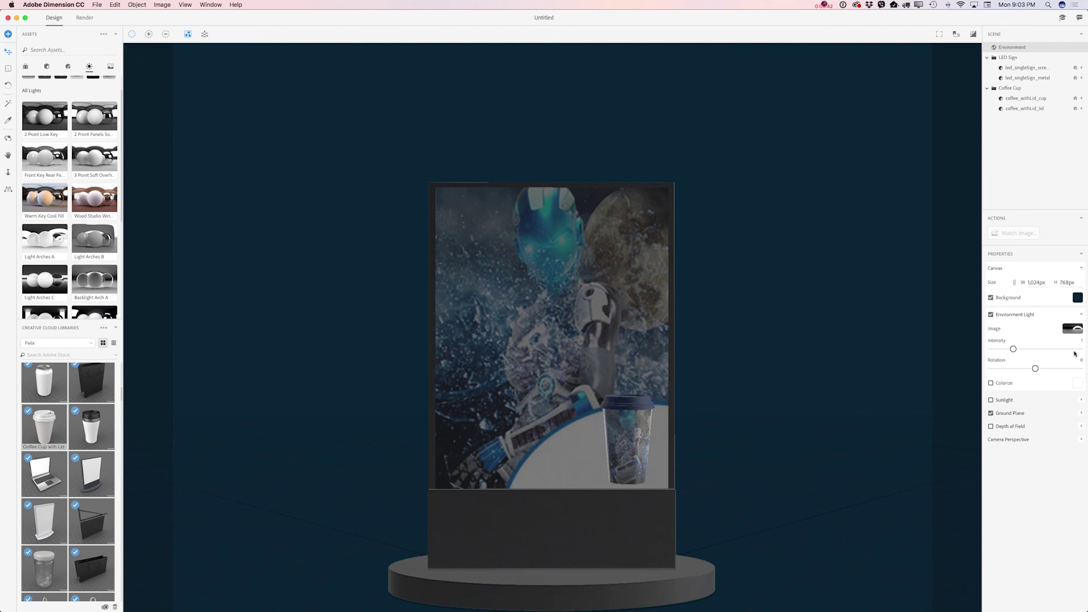
drag(1013, 349, 1062, 371)
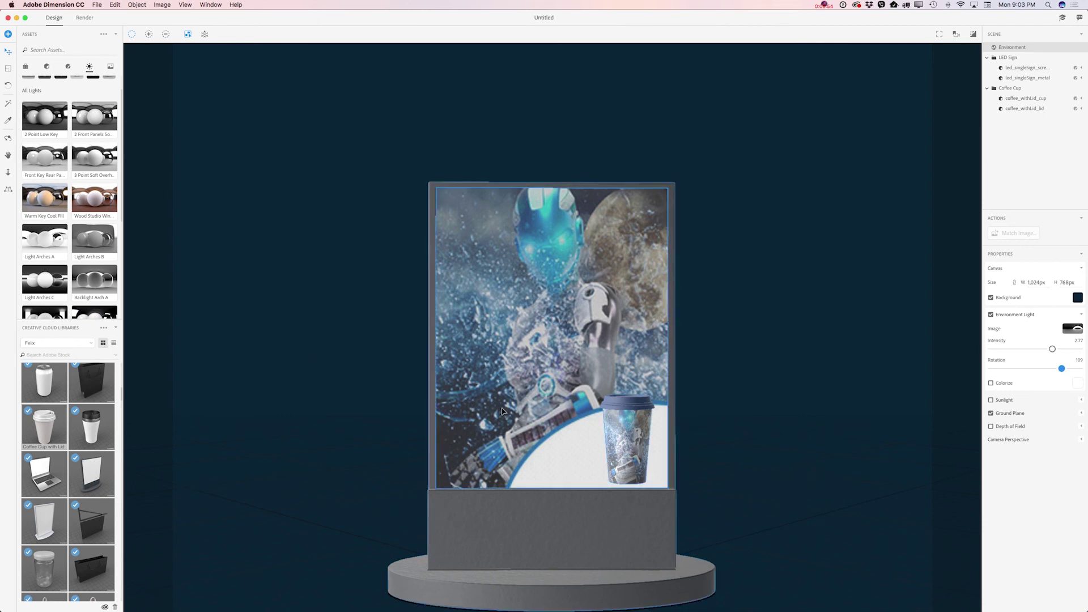
scroll(500, 409, up, 2)
scroll(501, 410, up, 4)
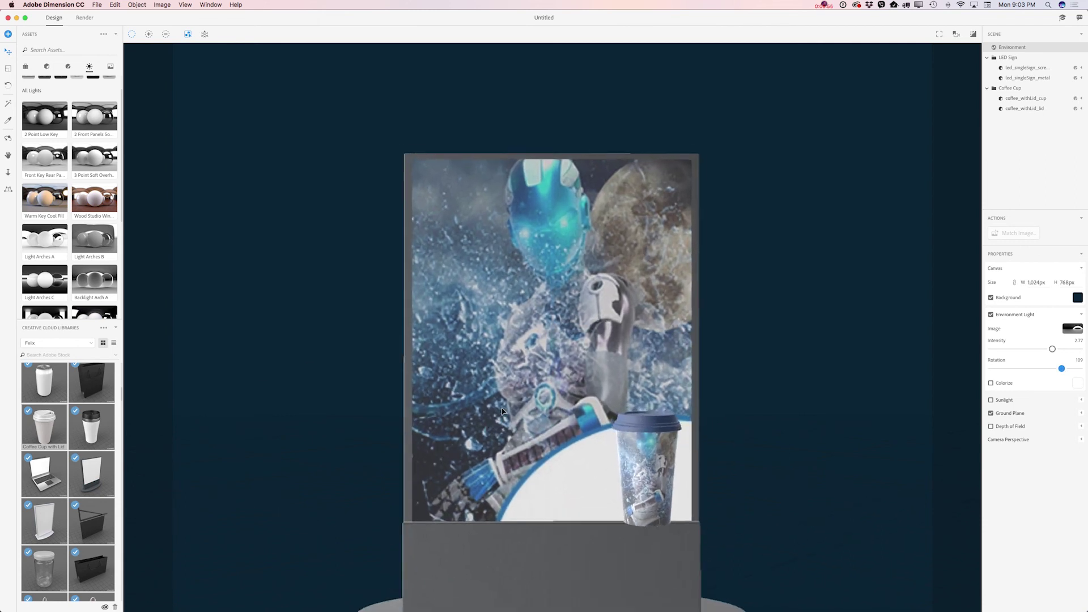
scroll(501, 410, up, 4)
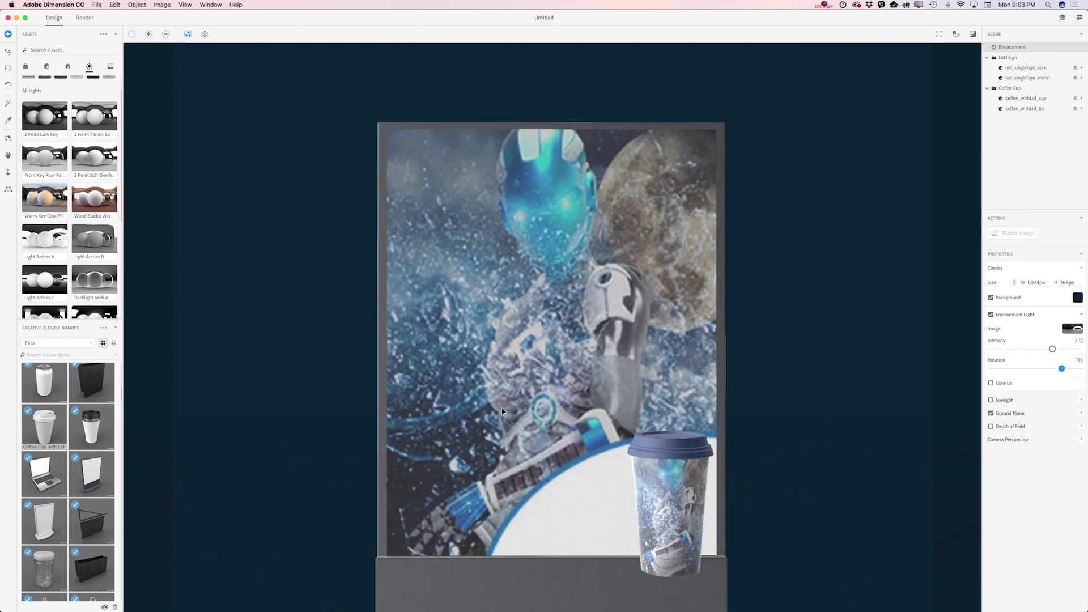
scroll(502, 410, up, 2)
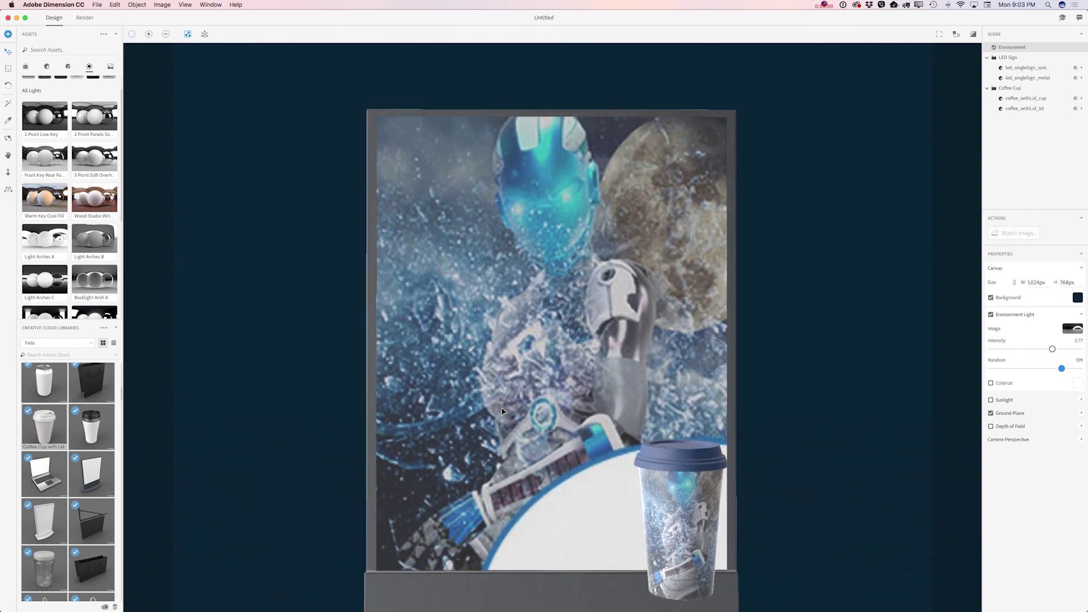
scroll(538, 504, down, 1)
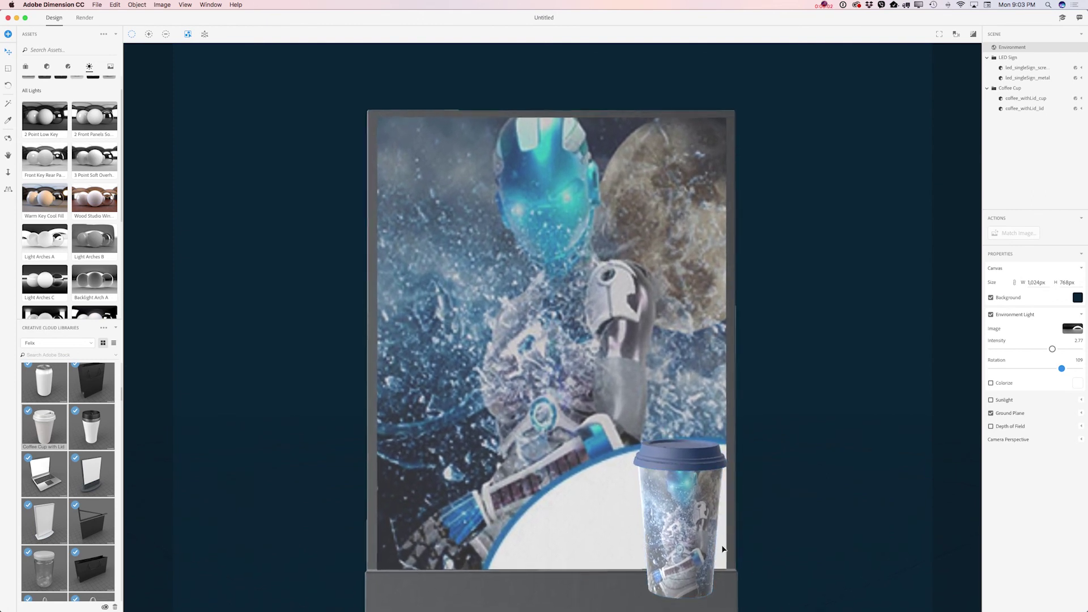
scroll(690, 515, up, 1)
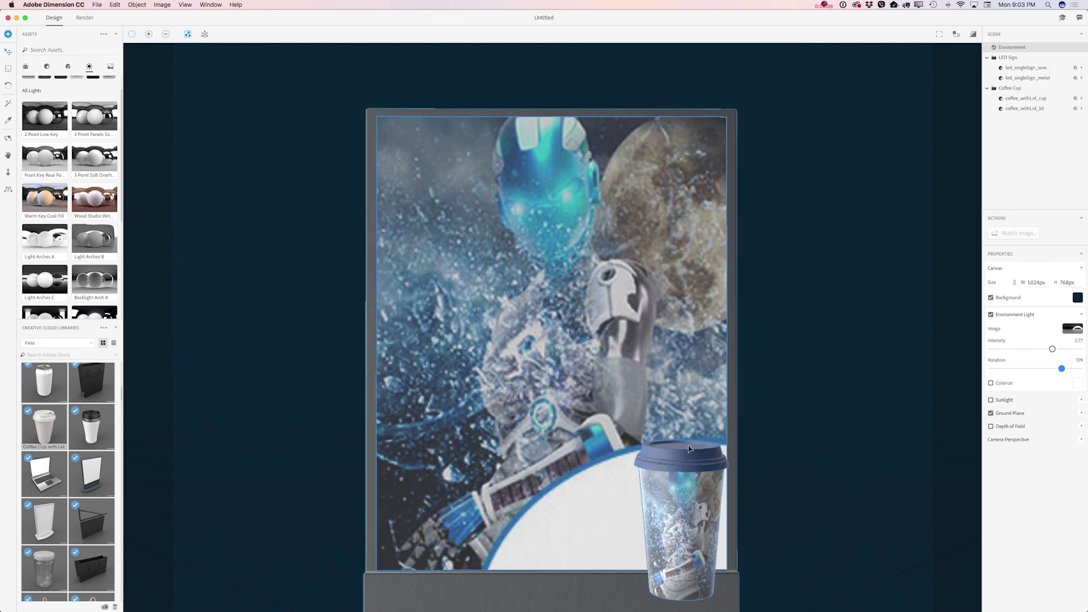
scroll(688, 476, down, 1)
Select Coffee Cup and move it up and left to X 58.1, Y 55.1.
click(1008, 89)
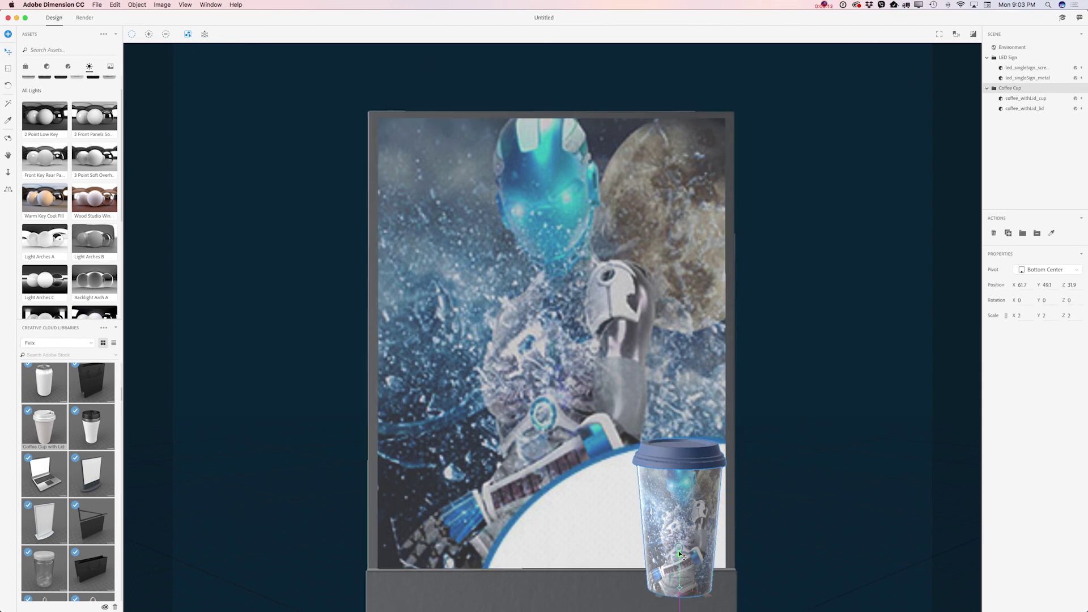
drag(689, 562, 661, 540)
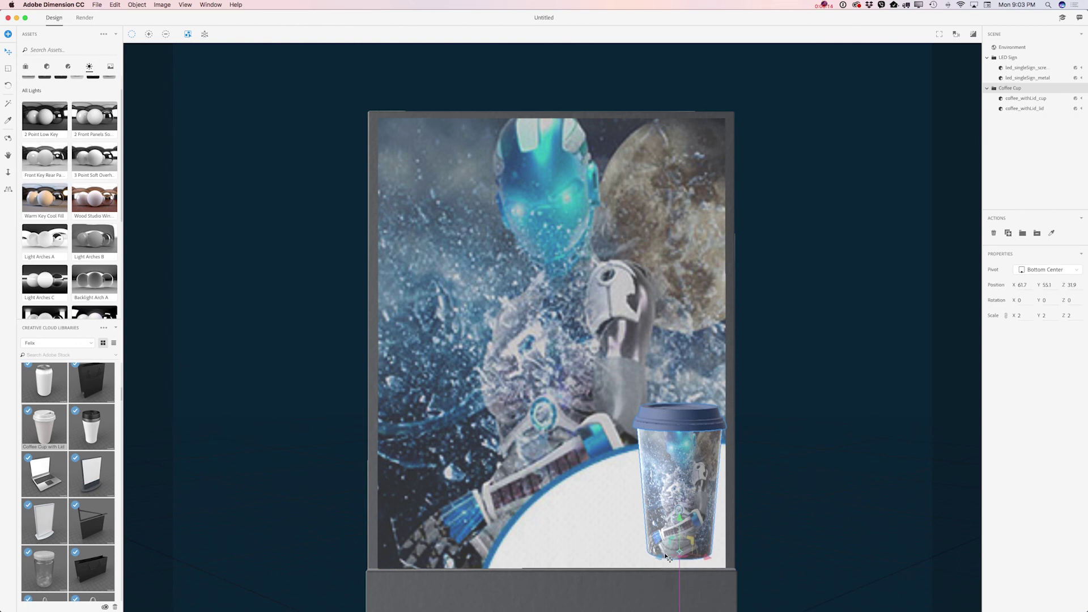
drag(708, 560, 689, 563)
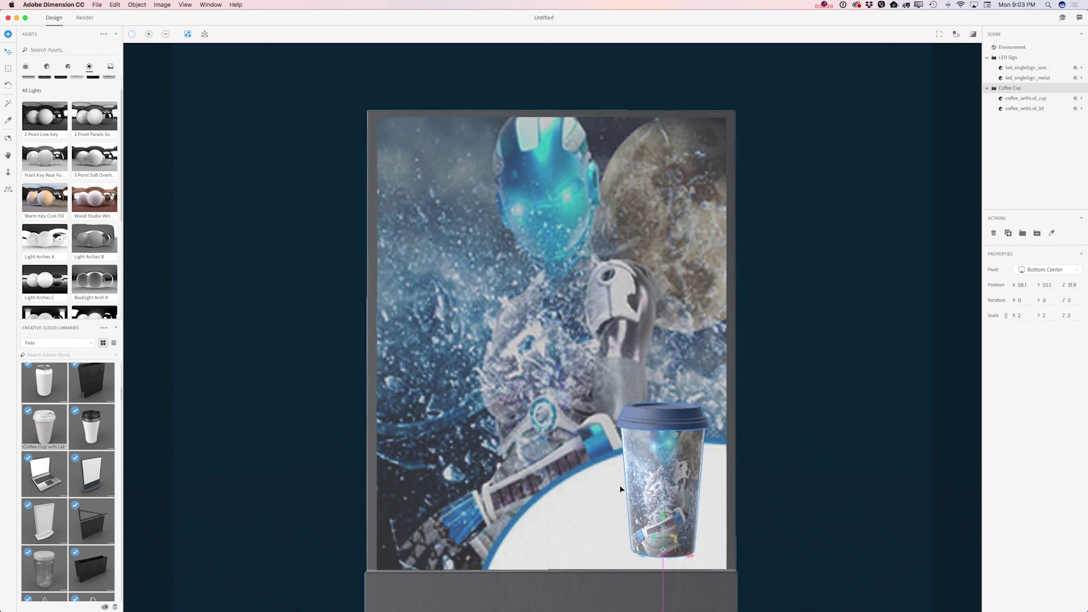
scroll(620, 488, up, 1)
scroll(620, 486, up, 2)
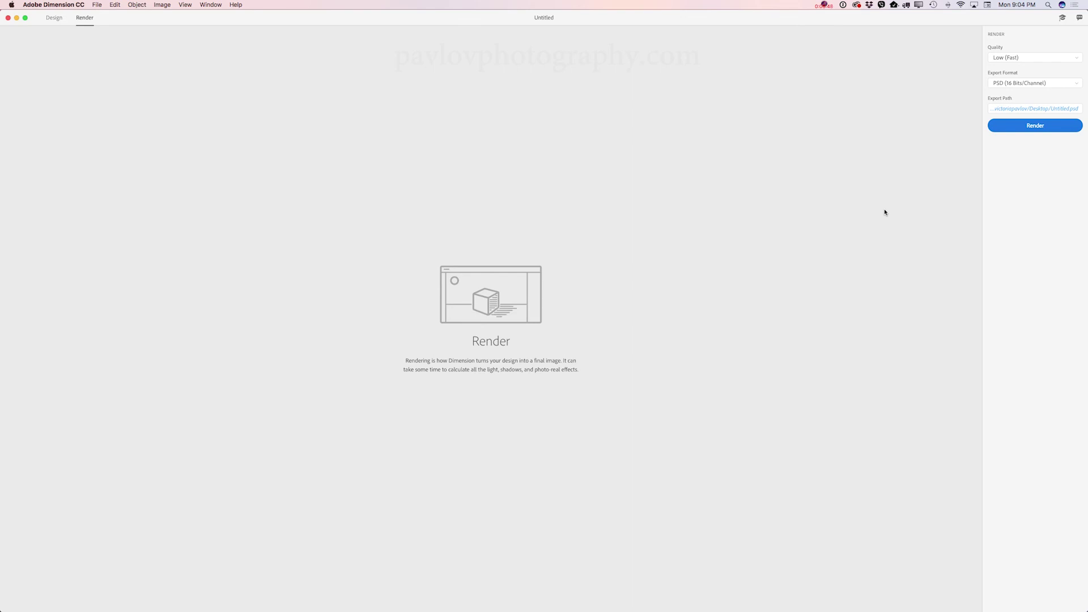
Return to the Design workspace showing the robot-decal cup before the poster LED sign.
click(53, 19)
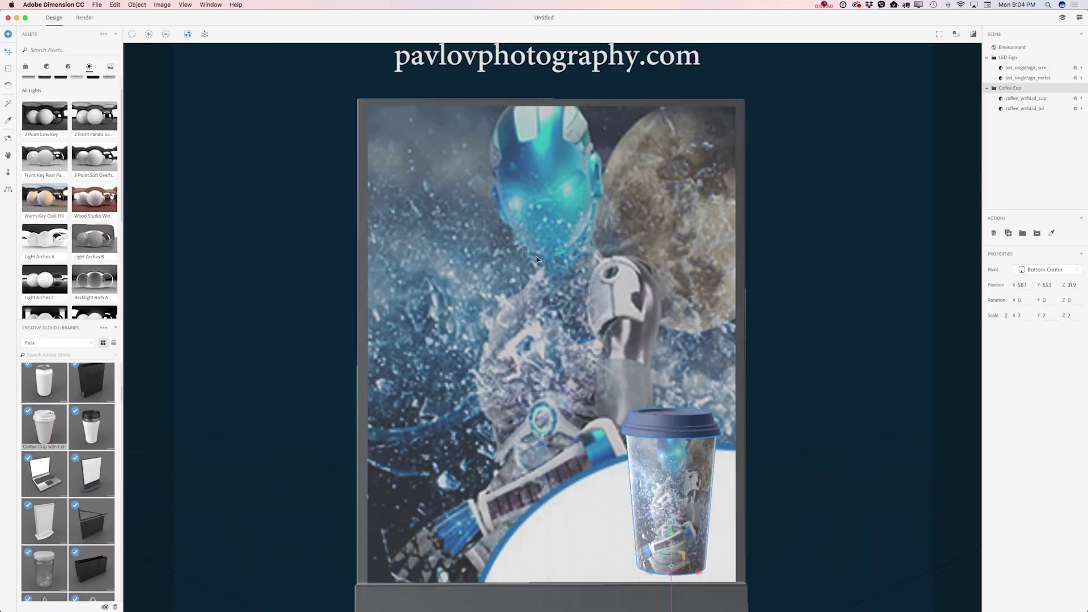